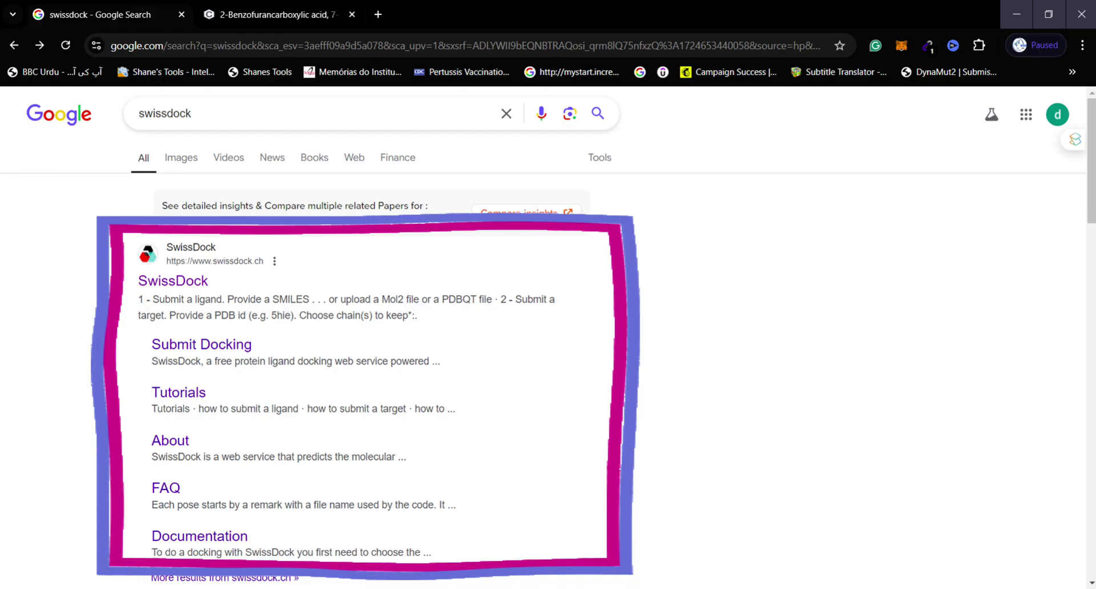
Step: Open the SwissDock website from the search results and choose docking with AutoDock Vina
click(178, 283)
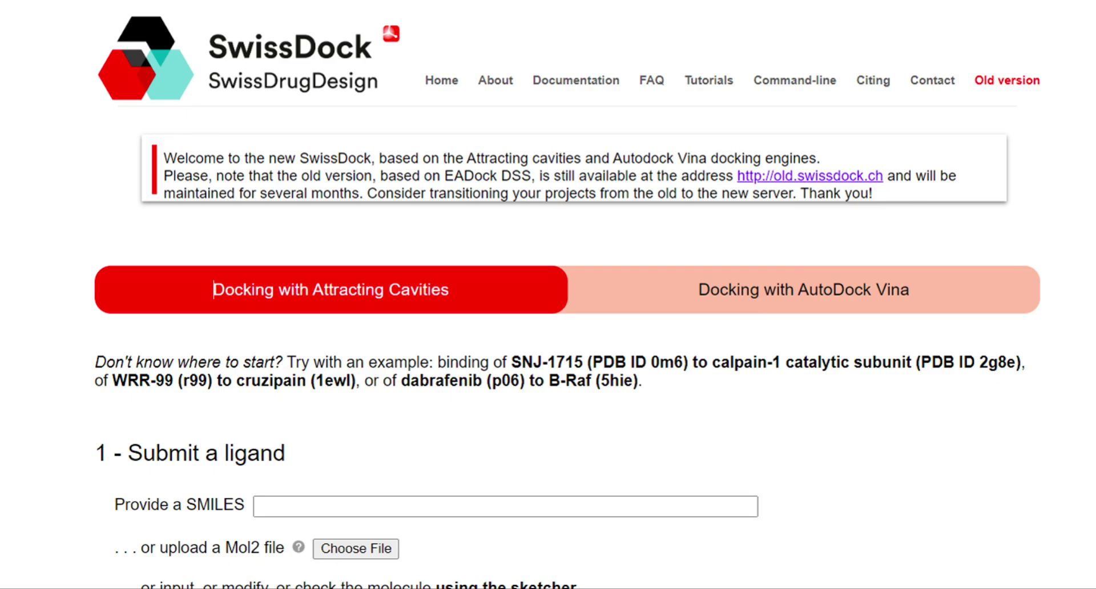
click(837, 296)
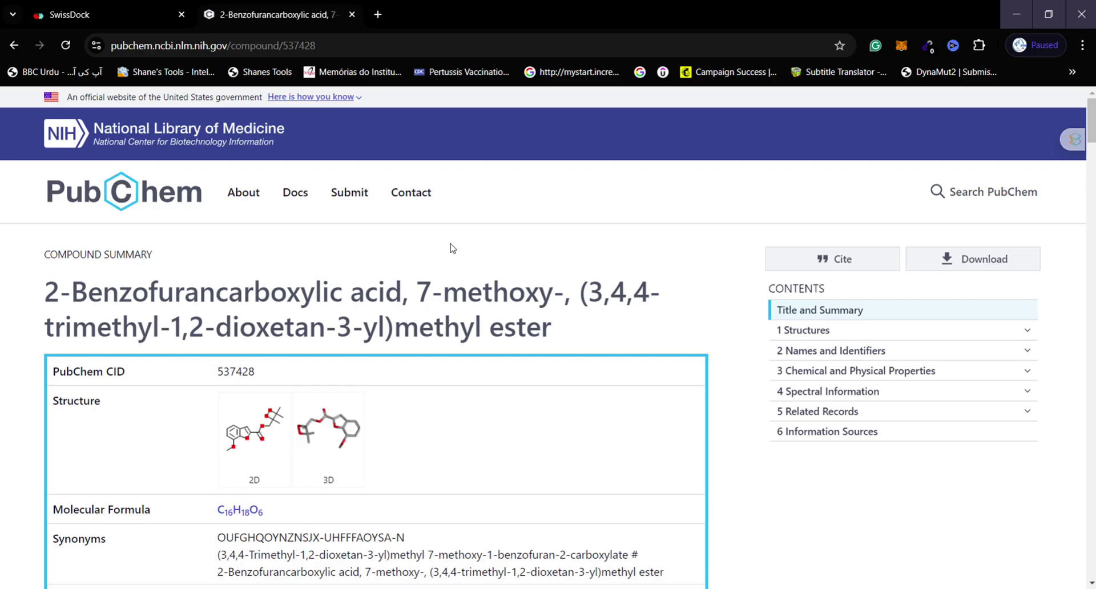
Step: Copy the canonical SMILES of the benzofurancarboxylic acid ester from its PubChem compound page
scroll(454, 249, down, 6)
scroll(454, 249, down, 20)
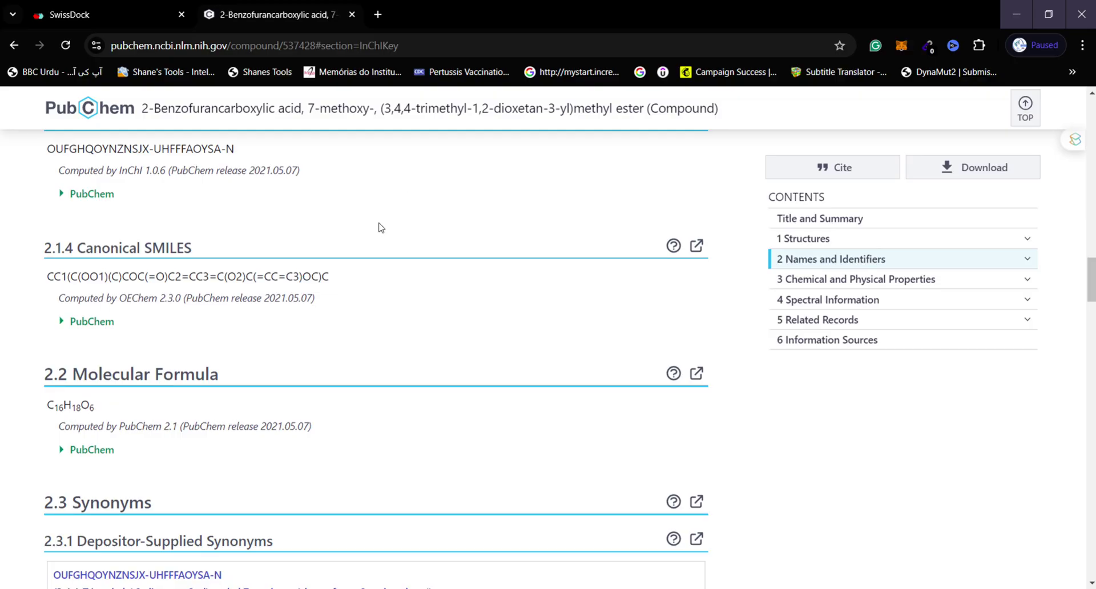
drag(336, 276, 7, 264)
key(ctrl+c)
Step: Switch to SwissDock, paste the copied SMILES as the ligand and prepare the ligand
click(101, 8)
click(347, 190)
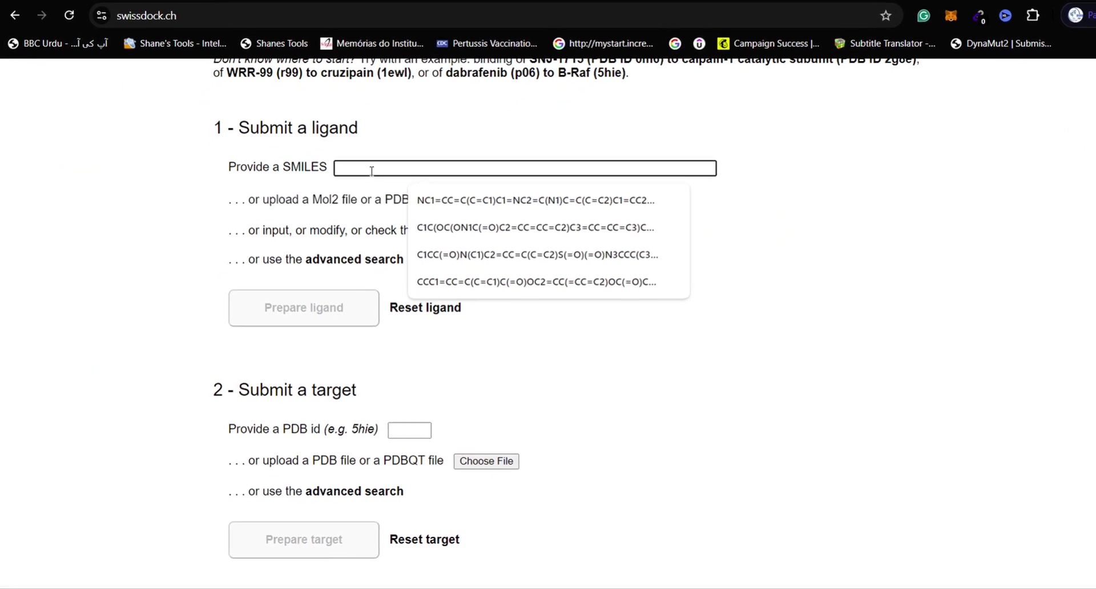
key(ctrl+v)
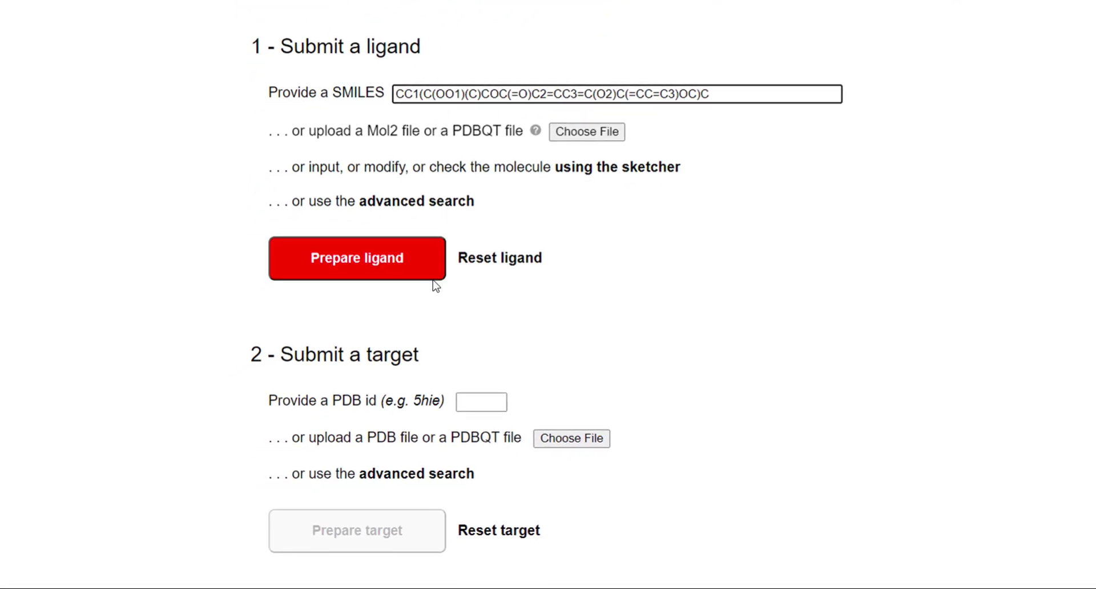
click(408, 265)
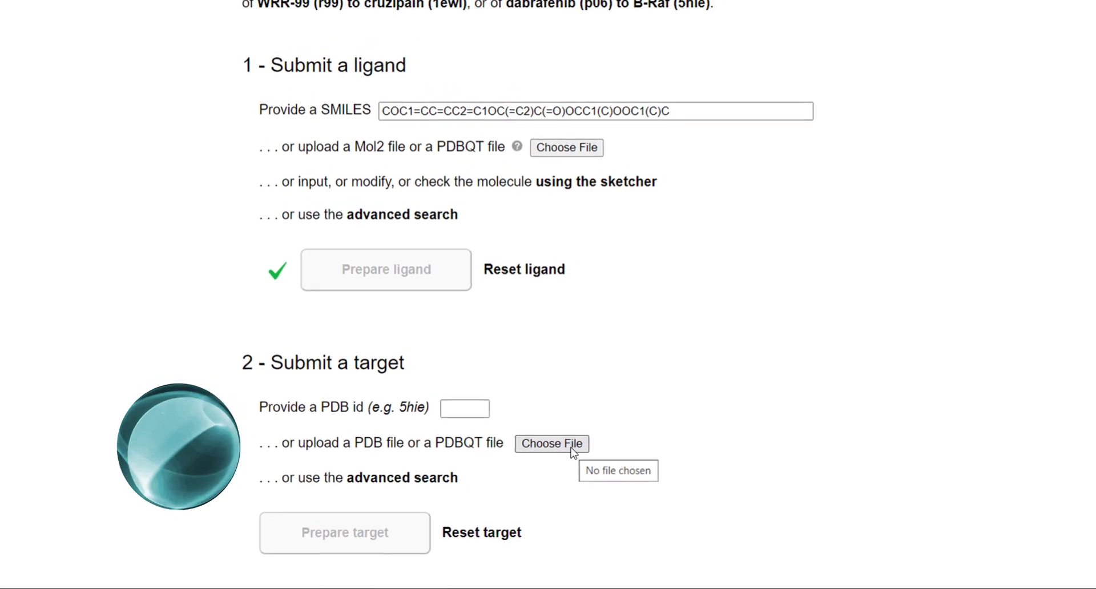
Step: Upload the target file 1gfw from the docking folder on drive D and prepare the target
click(574, 451)
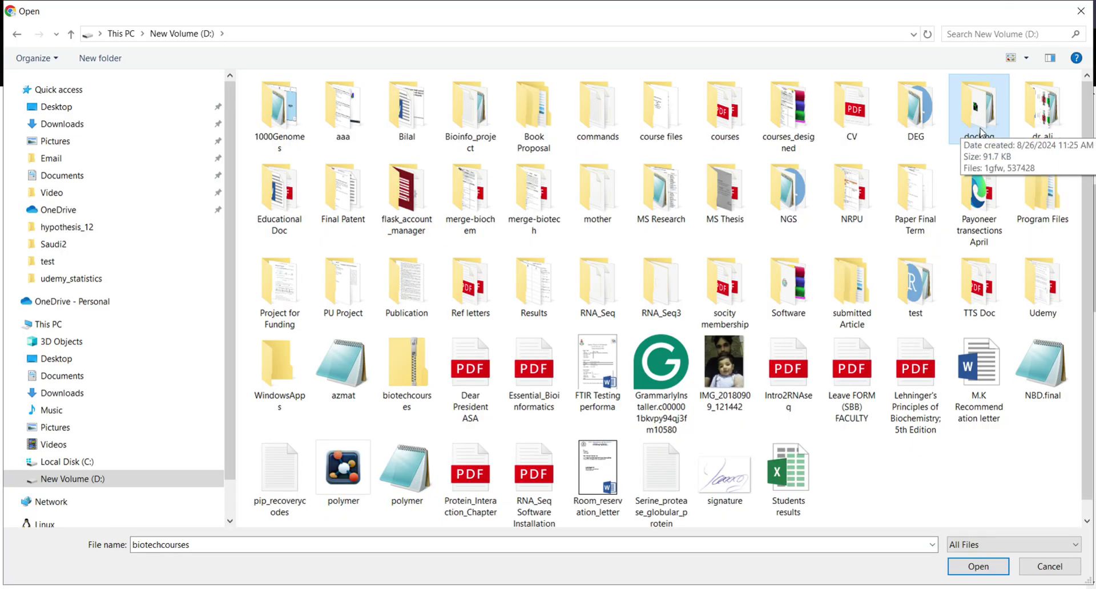
double_click(980, 131)
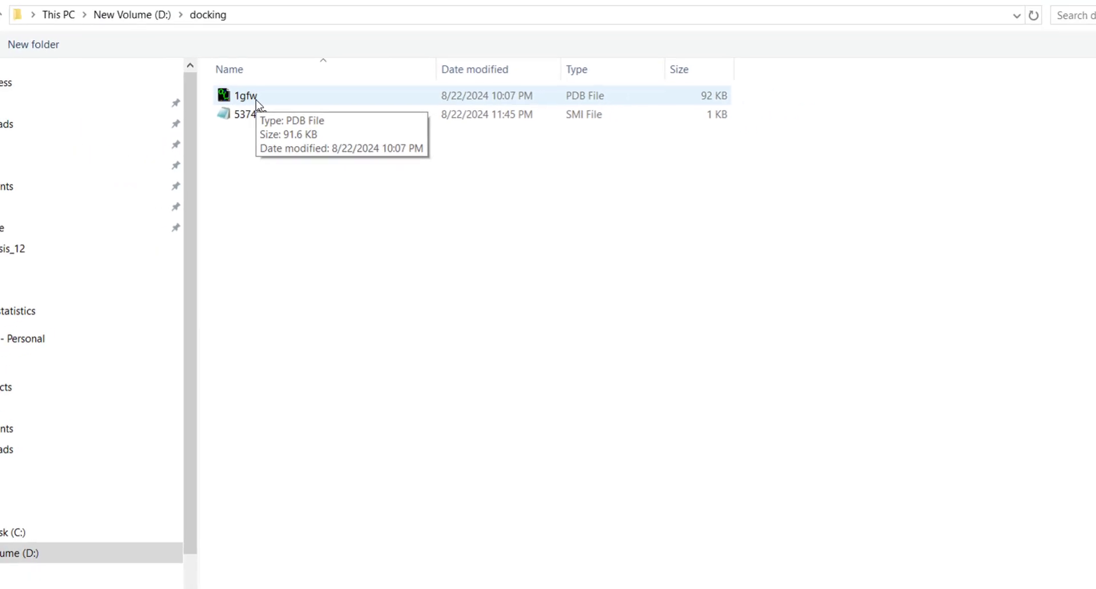
double_click(255, 100)
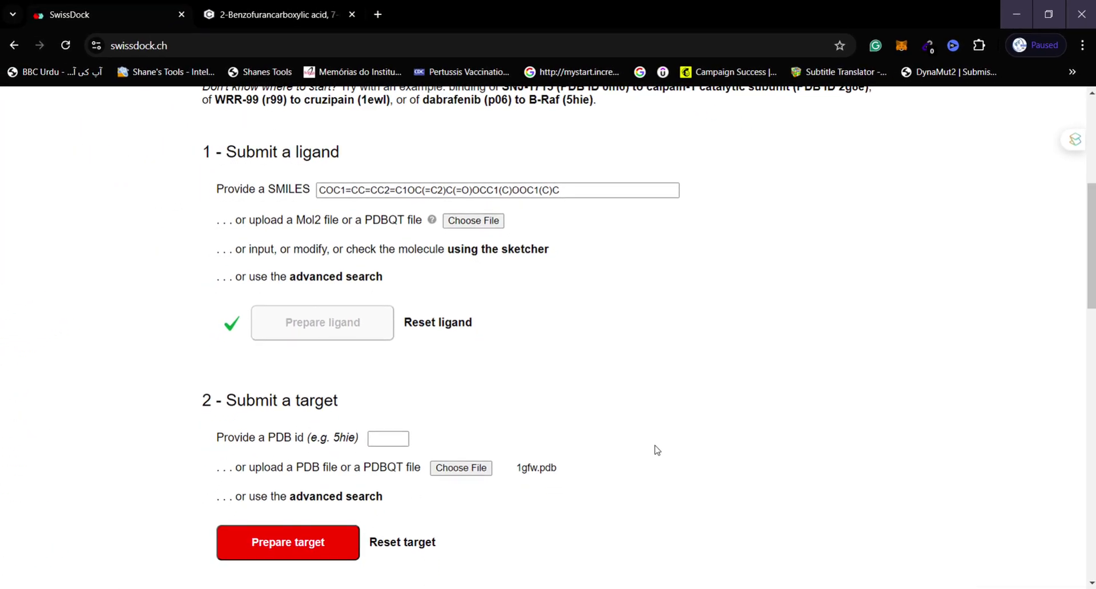
scroll(657, 451, down, 1)
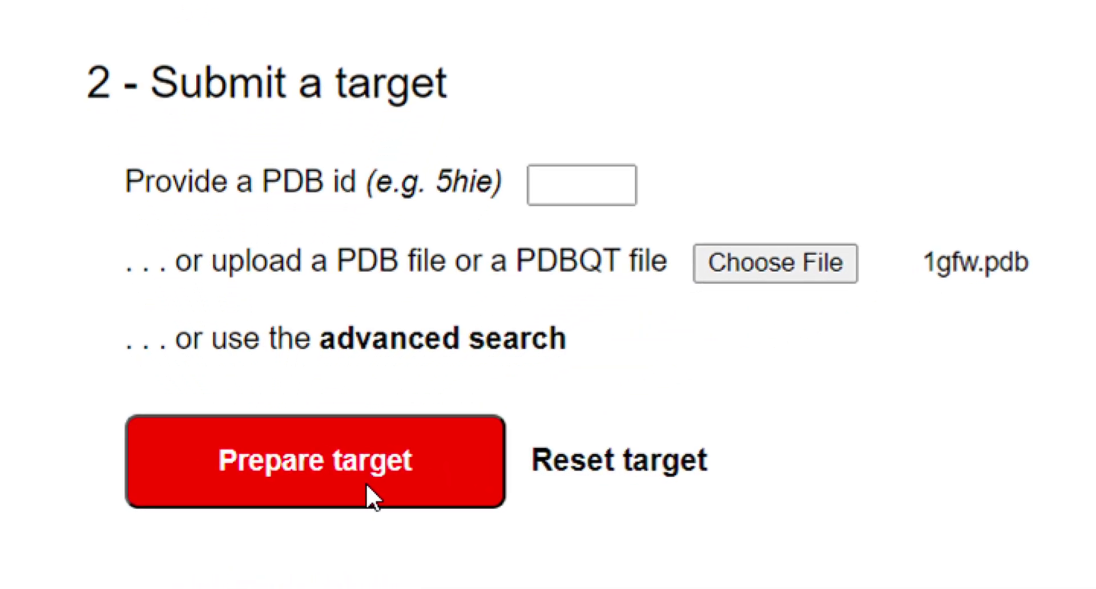
click(367, 485)
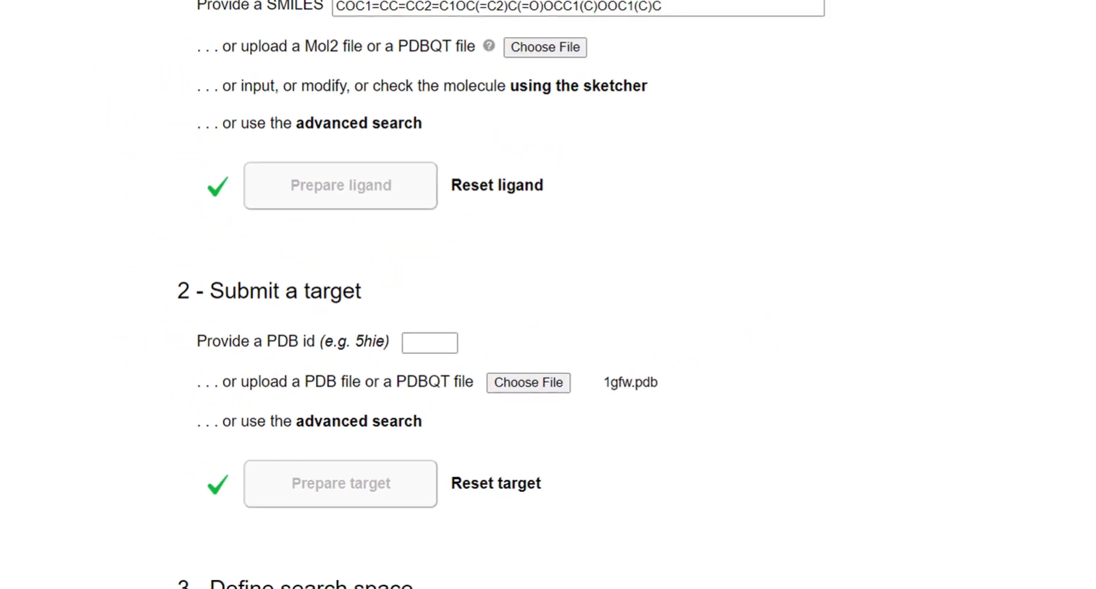
Step: Set the first coordinate of the search box center to 22 Å
scroll(1033, 390, down, 5)
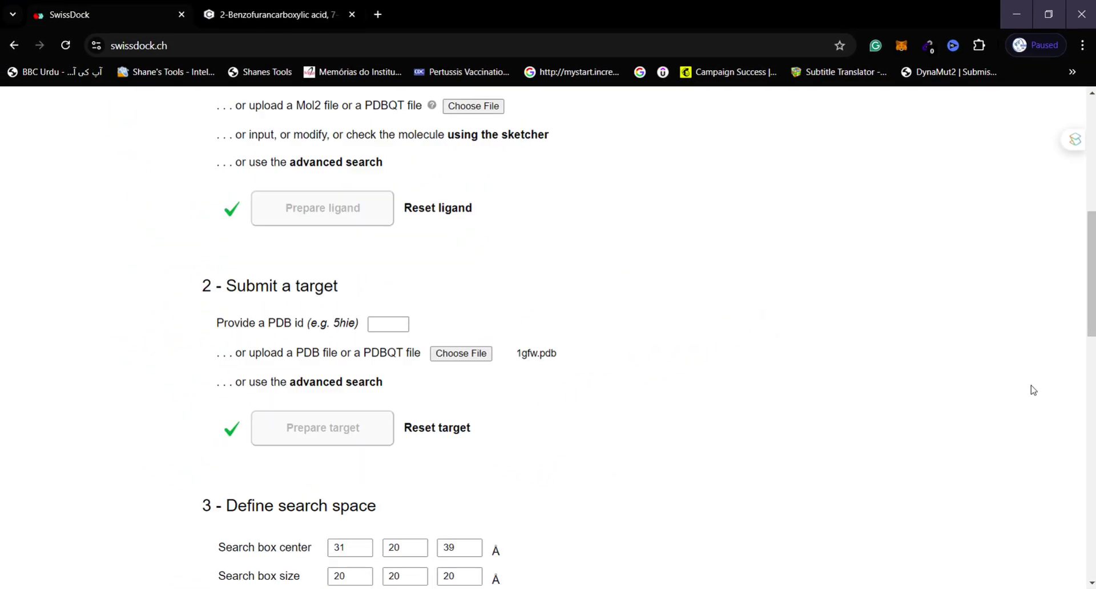
scroll(1034, 389, down, 2)
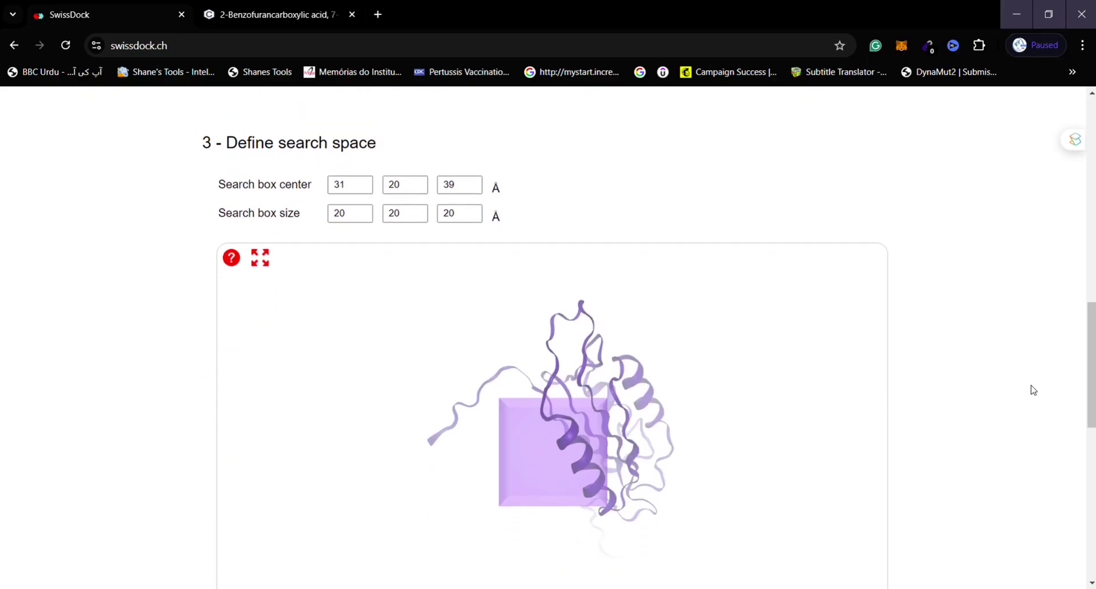
scroll(1033, 390, down, 1)
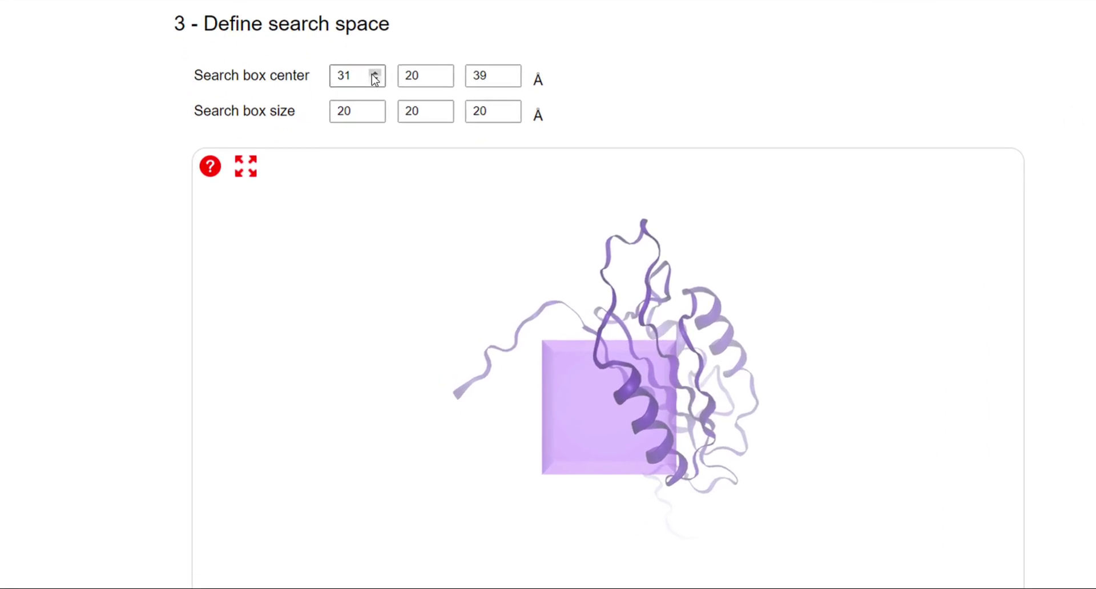
click(375, 73)
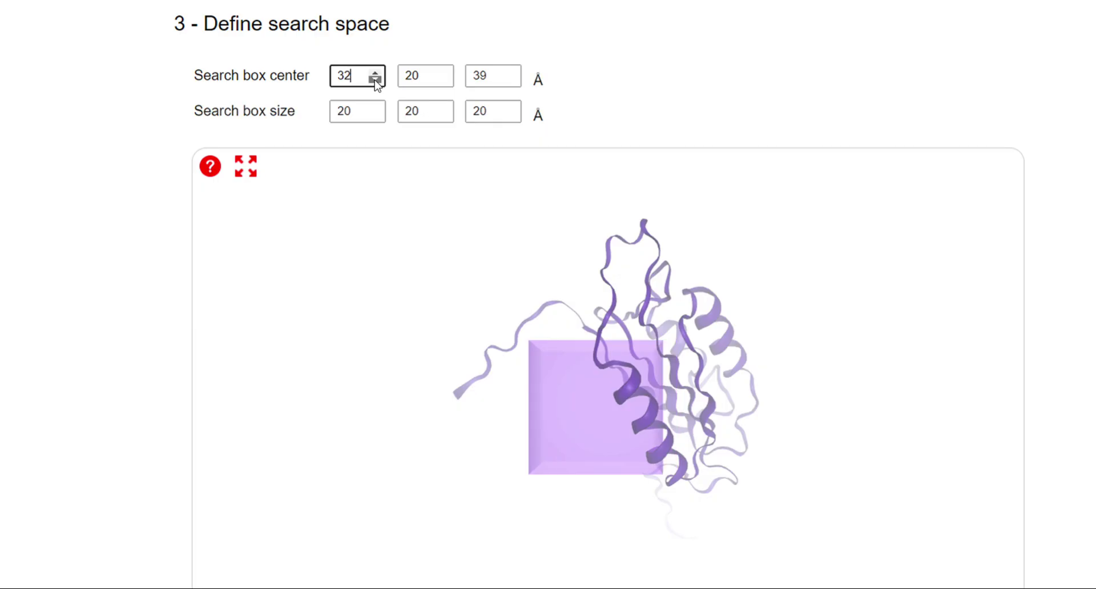
click(375, 81)
click(375, 80)
click(376, 81)
click(376, 81)
click(375, 81)
click(376, 81)
click(375, 80)
click(375, 80)
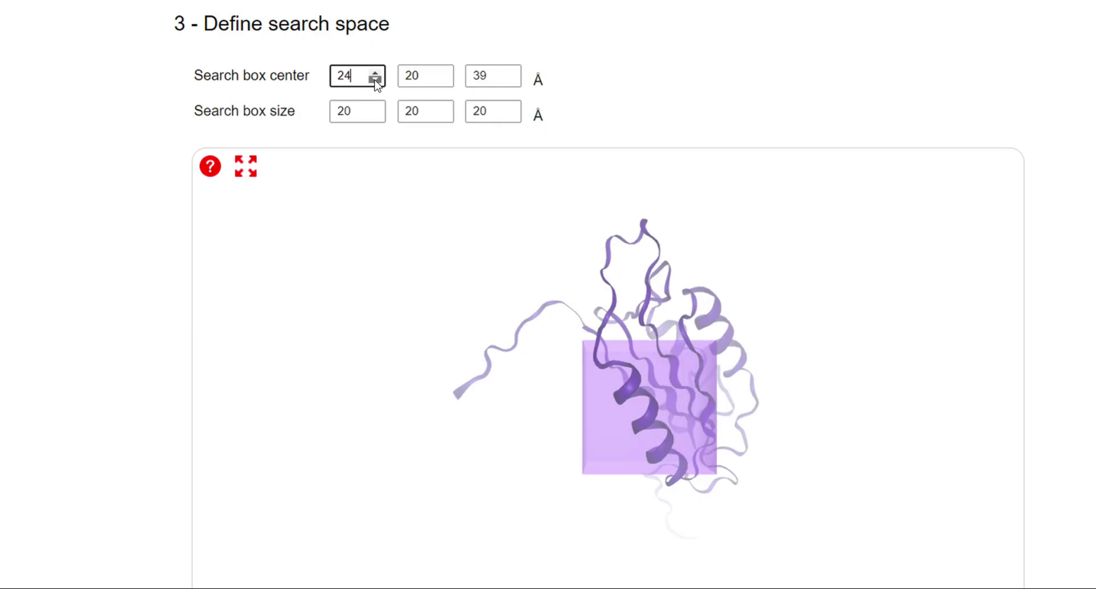
click(375, 81)
click(375, 81)
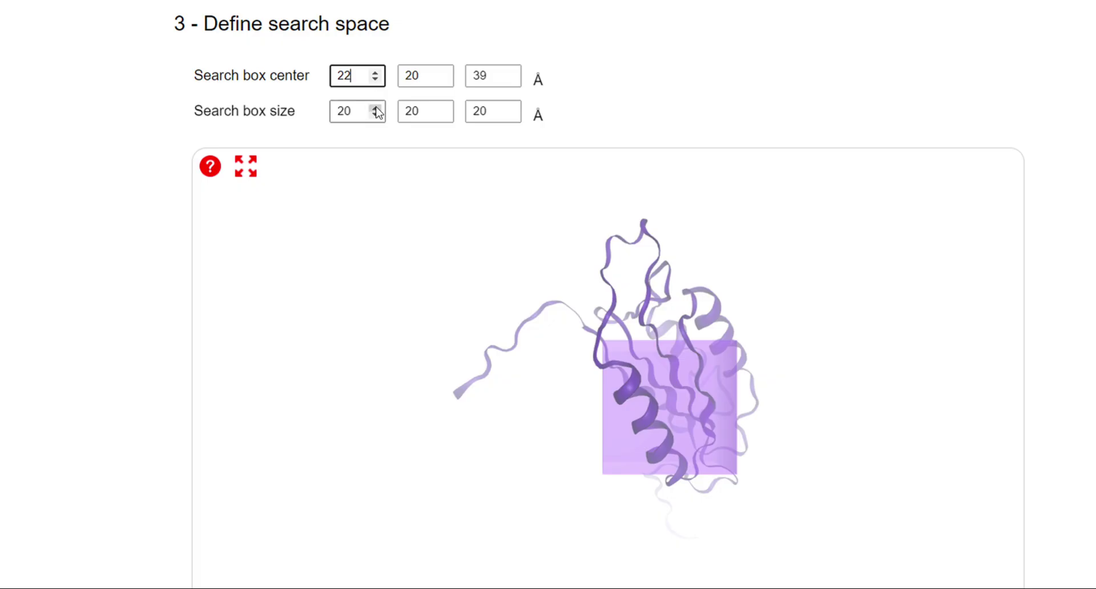
Step: Increase the first dimension of the search box size to 25 Å
click(377, 107)
click(377, 109)
click(376, 108)
click(376, 109)
click(376, 108)
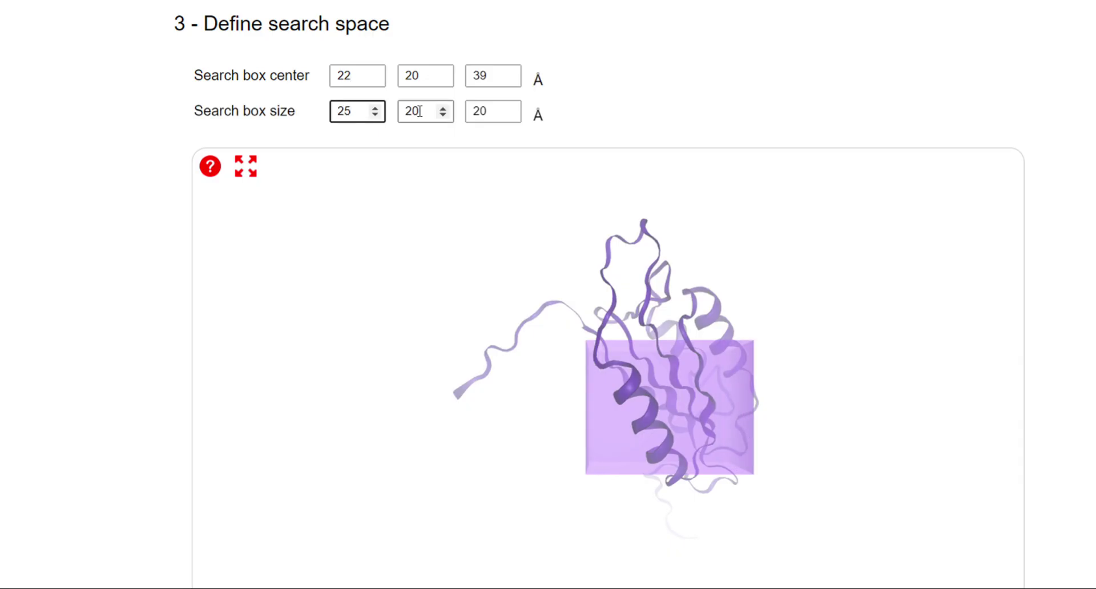
Step: Set the second dimension of the search box size to 35 Å and the third to 24 Å
click(443, 108)
click(443, 109)
click(443, 108)
click(443, 108)
click(442, 108)
click(443, 107)
click(443, 107)
click(442, 108)
click(442, 109)
click(442, 108)
click(512, 107)
click(513, 108)
click(513, 108)
click(512, 109)
click(443, 108)
click(443, 109)
click(443, 108)
click(443, 107)
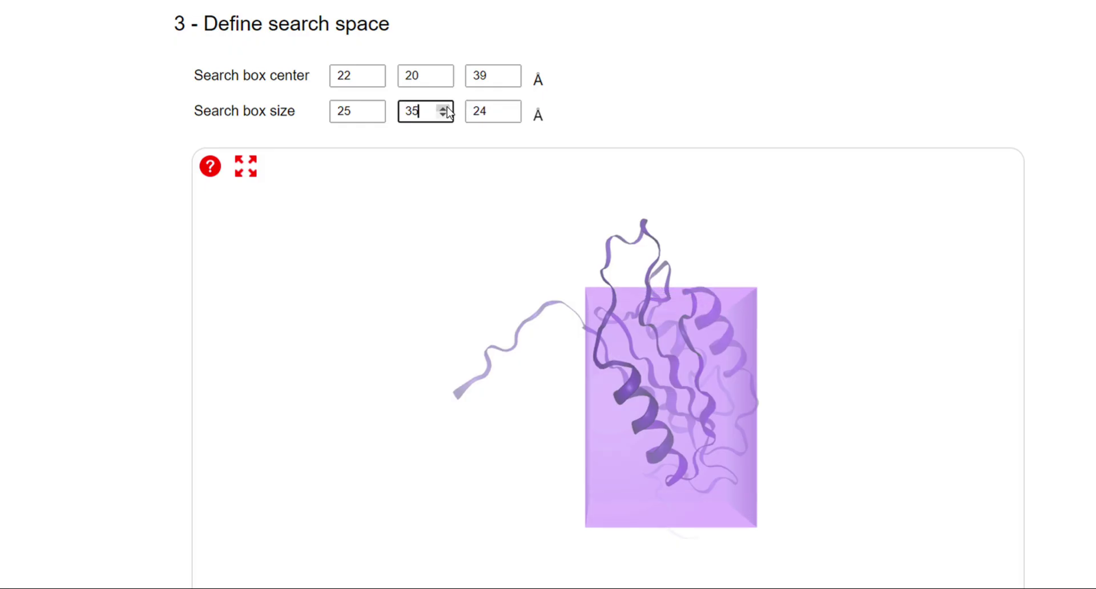
Step: Set the first dimension of the search box size to 28 Å and inspect the box around the protein from several angles
click(375, 107)
click(375, 108)
click(376, 108)
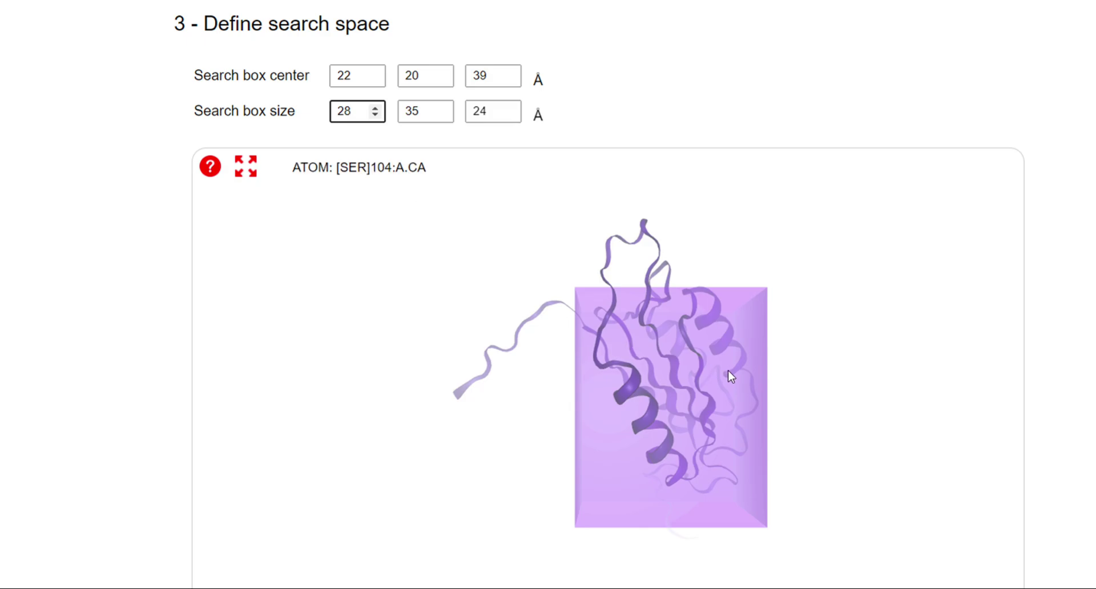
scroll(729, 373, down, 1)
drag(727, 371, 644, 294)
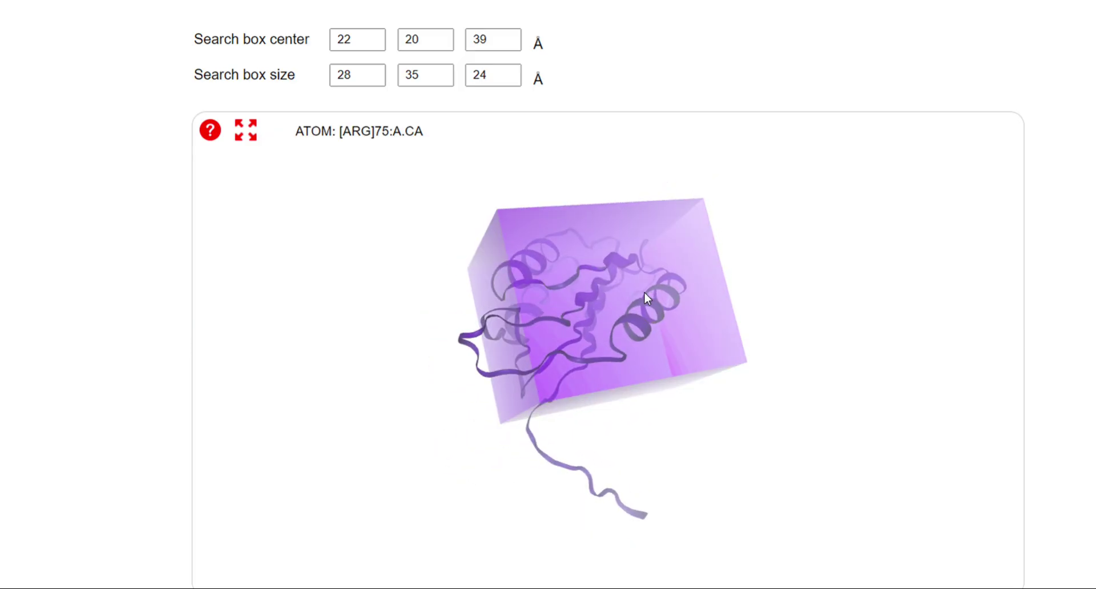
drag(642, 312, 640, 242)
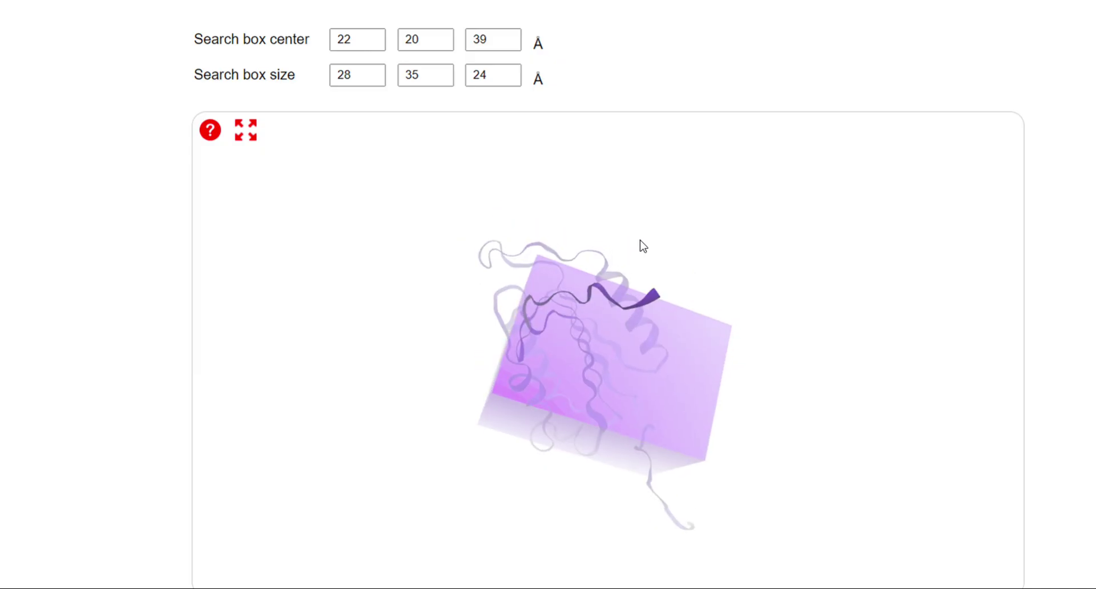
drag(504, 377, 473, 371)
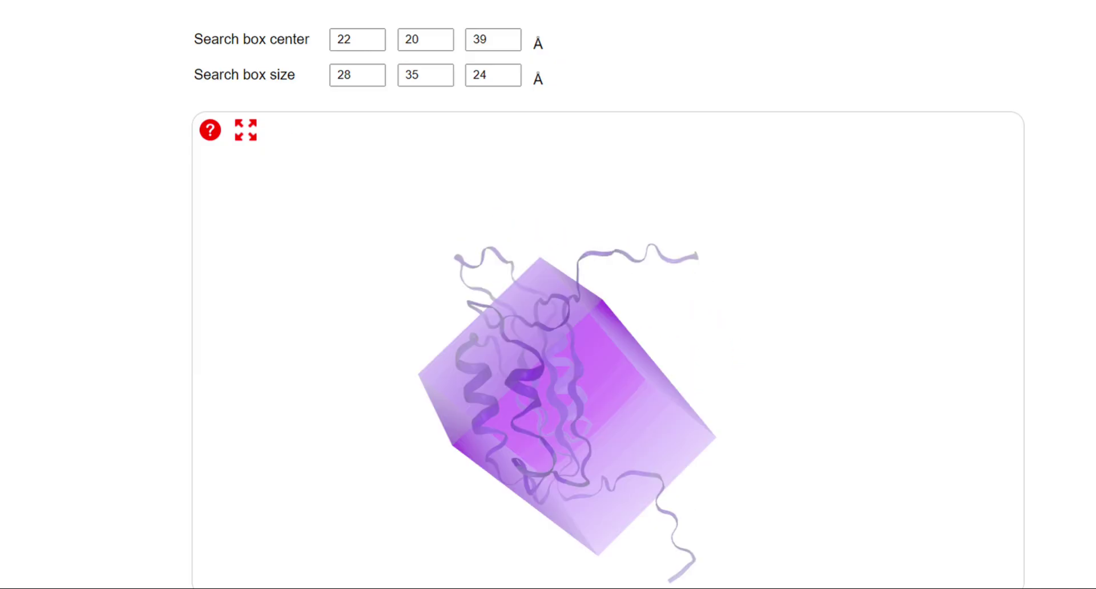
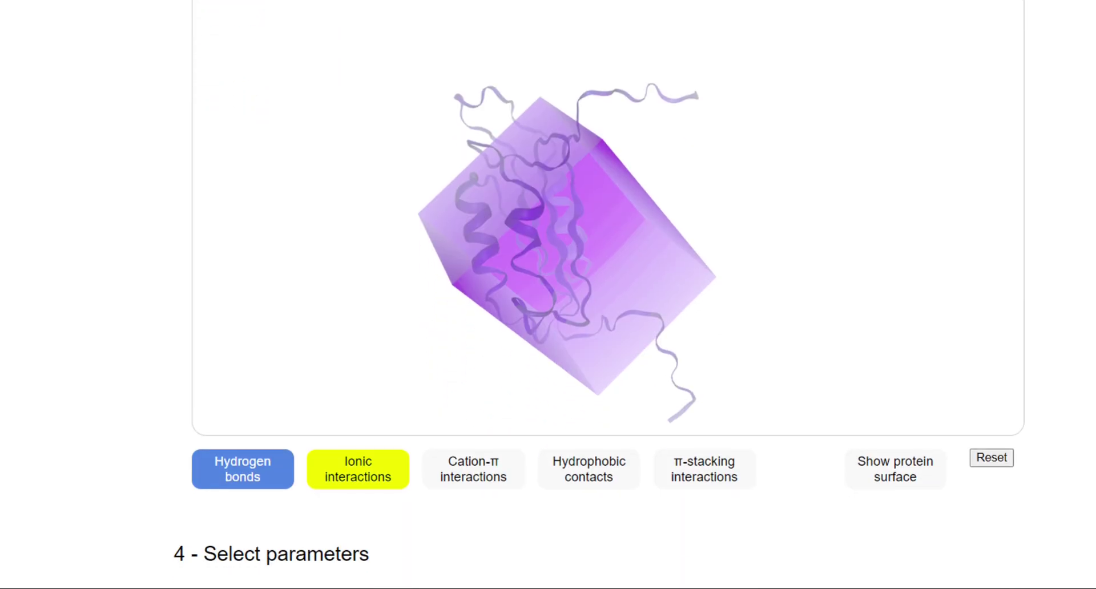
Step: Check the docking parameters with the default sampling exhaustivity and start the docking without an email or docking name
scroll(608, 285, down, 1)
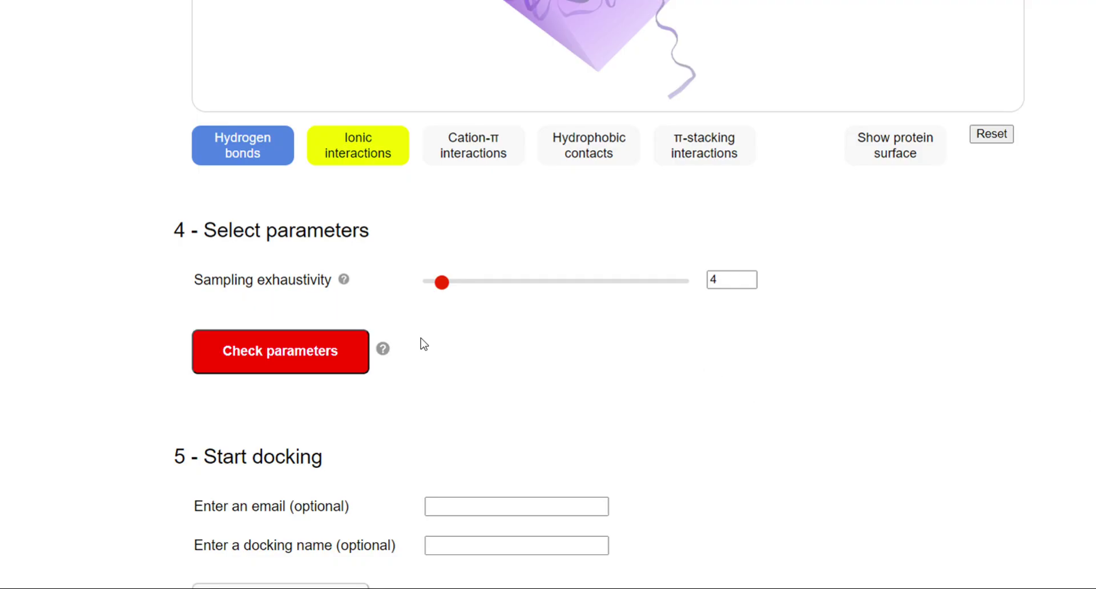
click(319, 359)
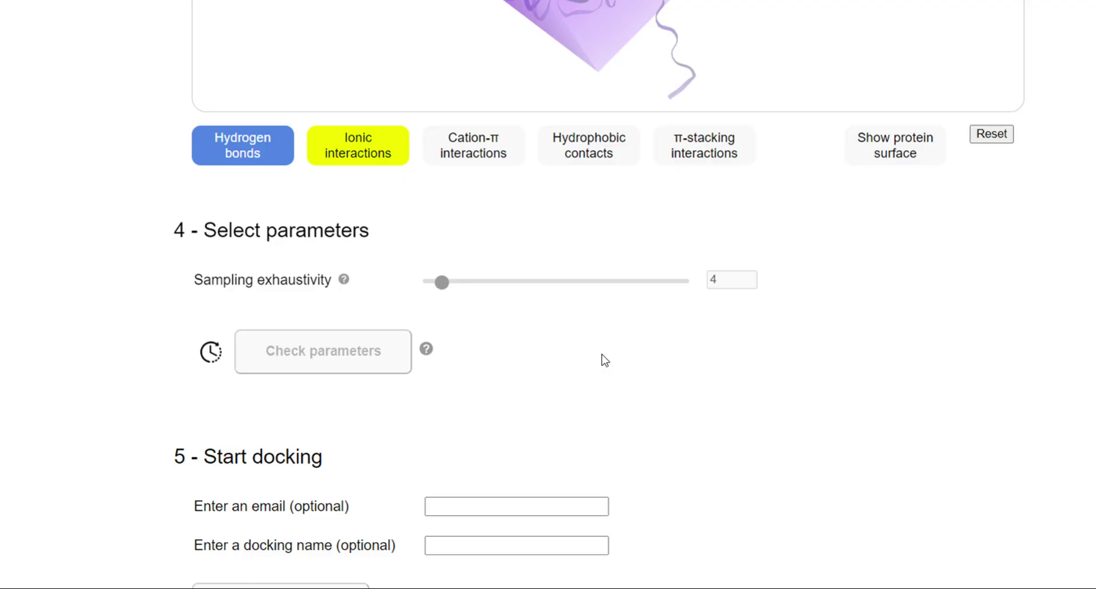
scroll(601, 354, down, 1)
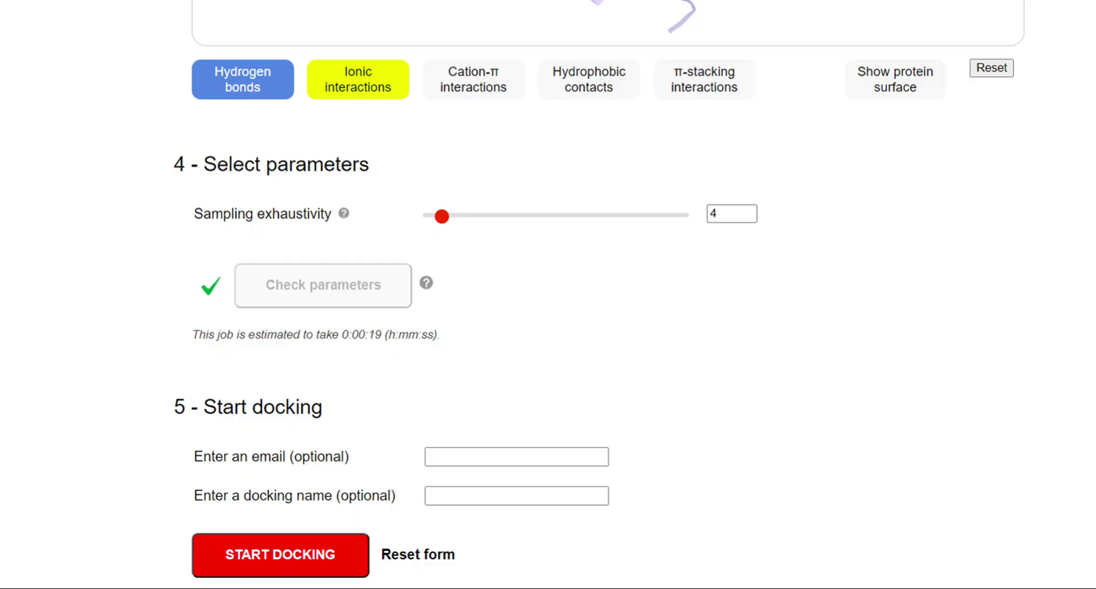
scroll(859, 462, down, 2)
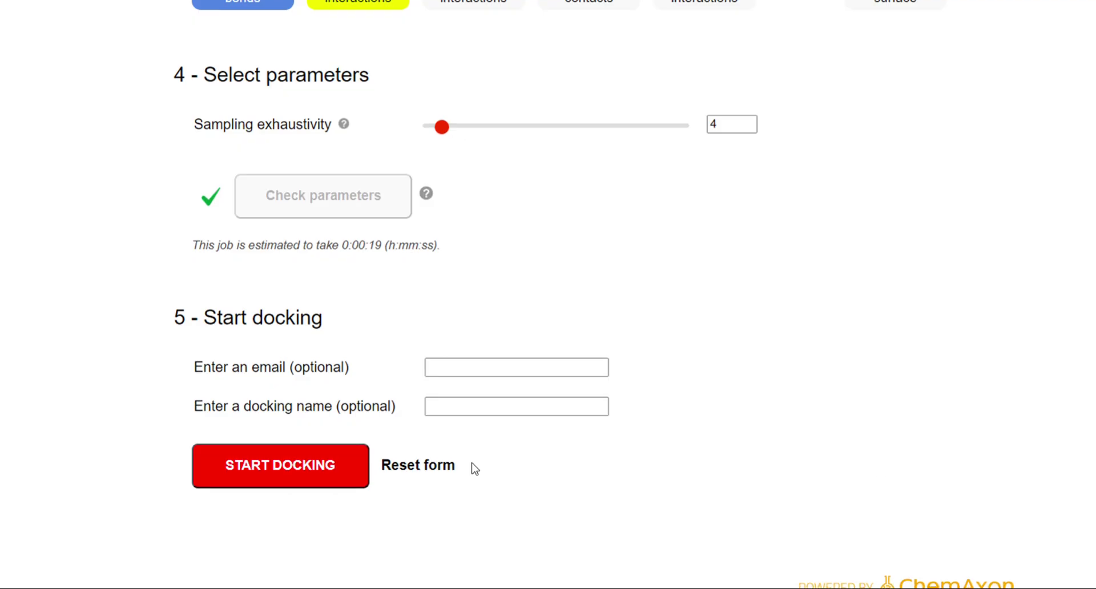
click(293, 467)
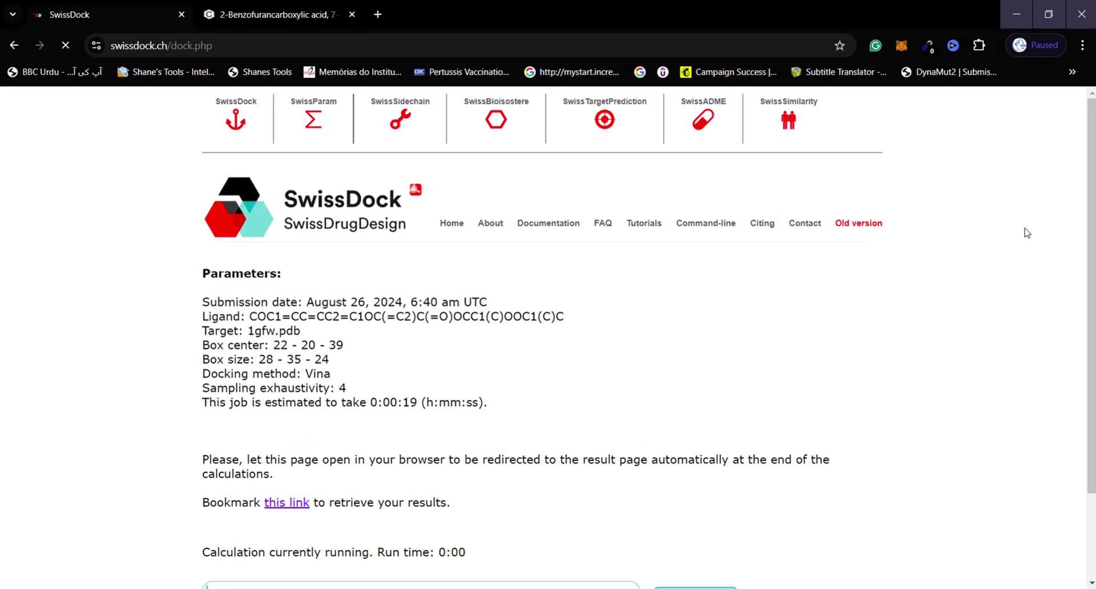
Step: Review the docking results page, from the query summary and protein view to the calculated affinity table
scroll(1010, 276, down, 2)
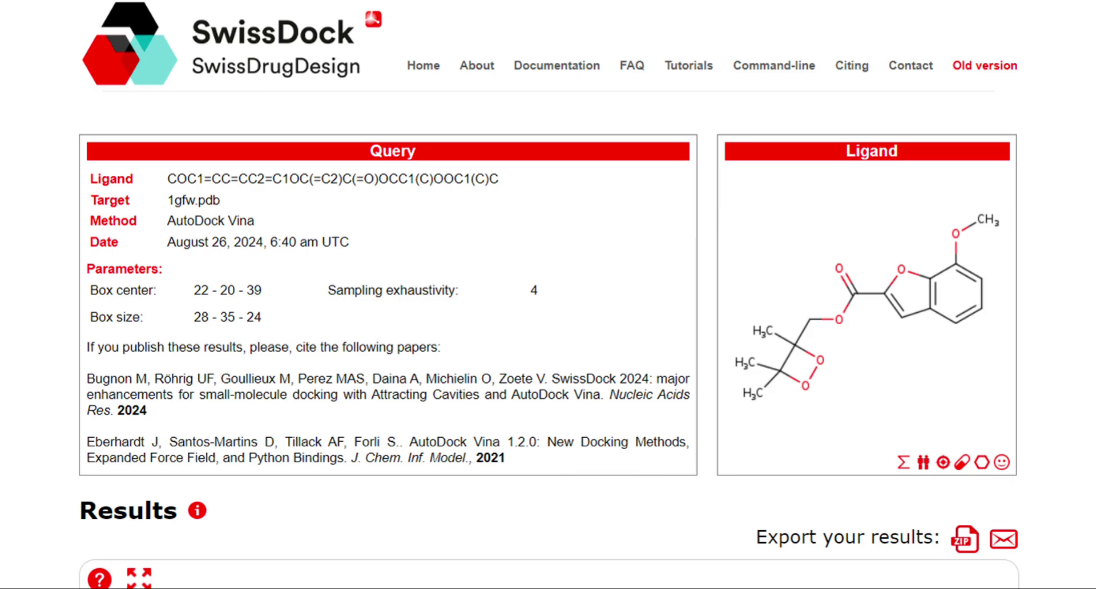
scroll(548, 295, down, 6)
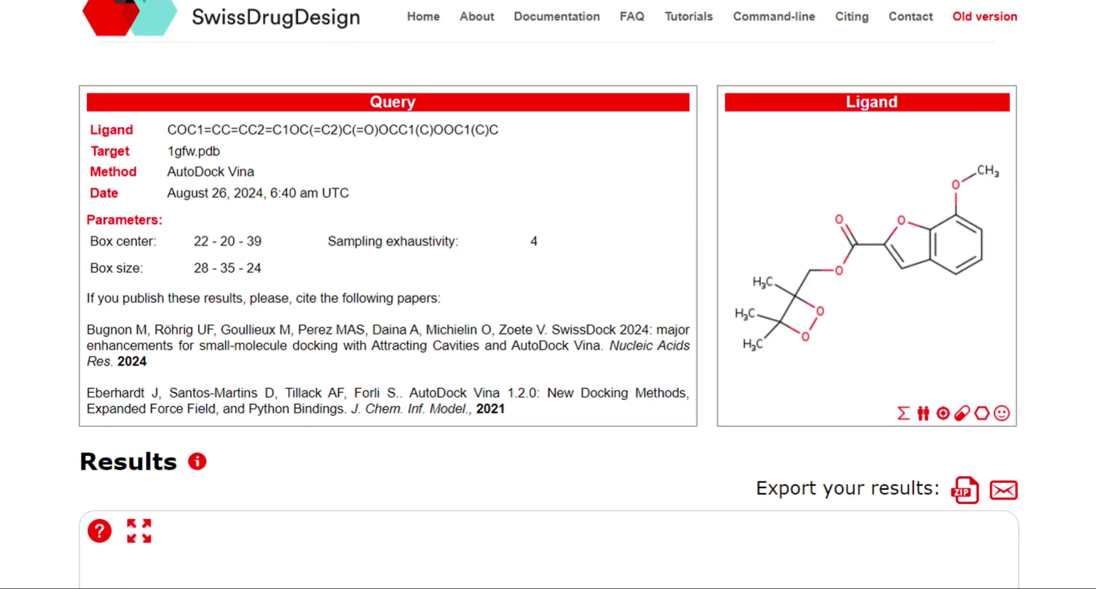
scroll(549, 294, down, 6)
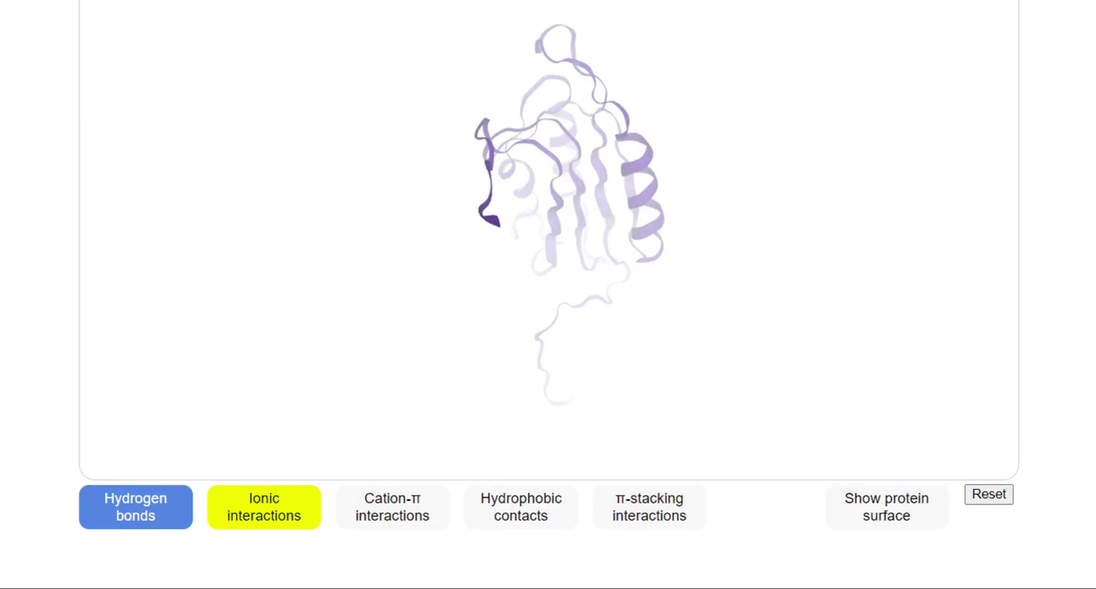
scroll(148, 555, up, 1)
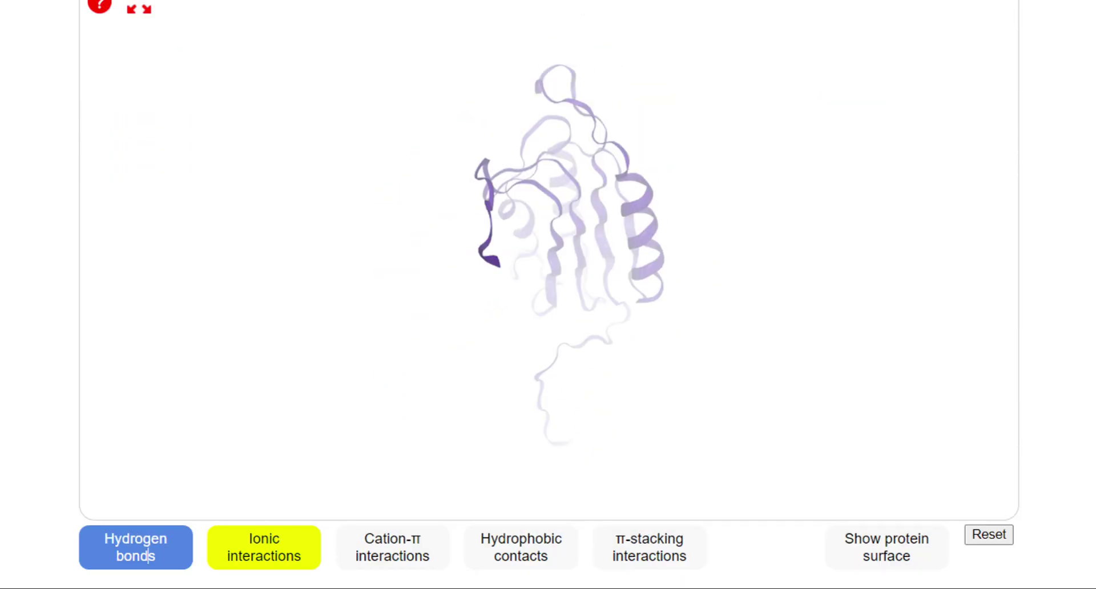
scroll(148, 556, down, 6)
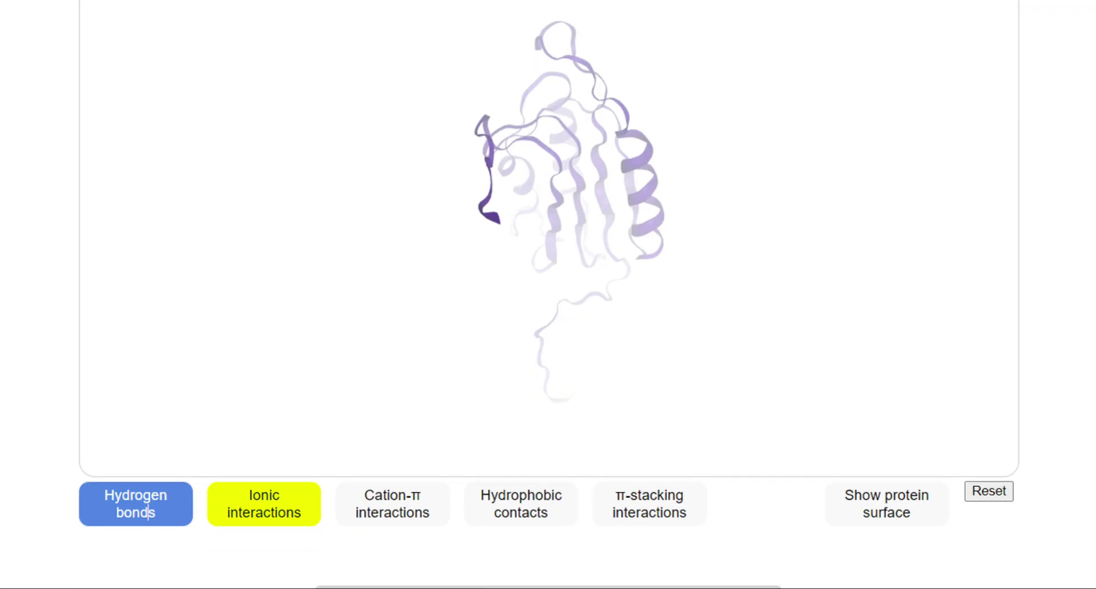
scroll(148, 181, down, 4)
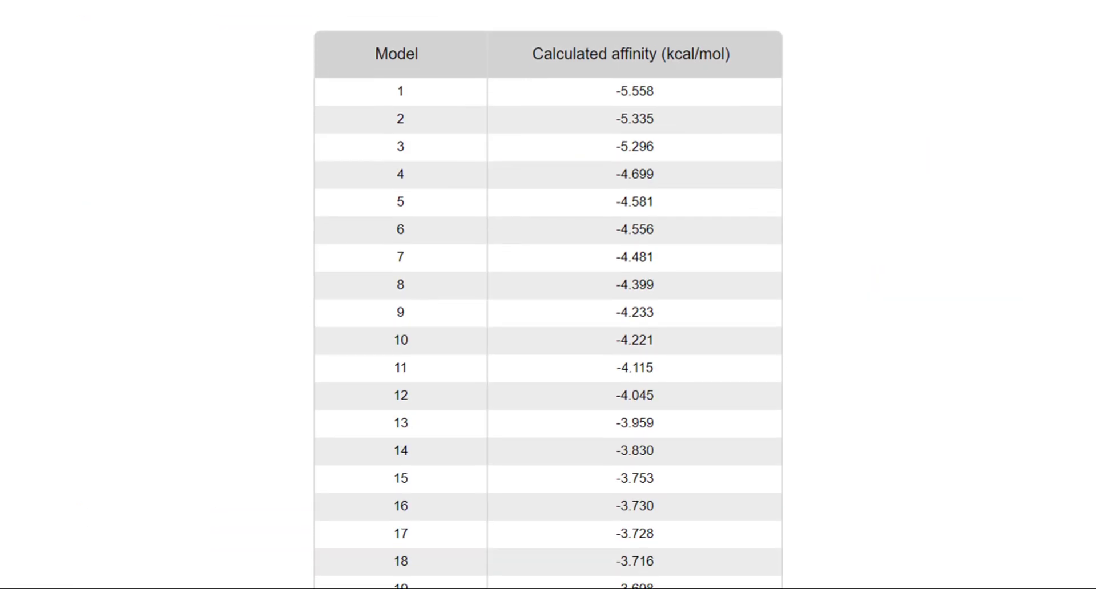
Step: Export the docking results as the zip archive results into the docking folder on drive D
scroll(548, 286, down, 1)
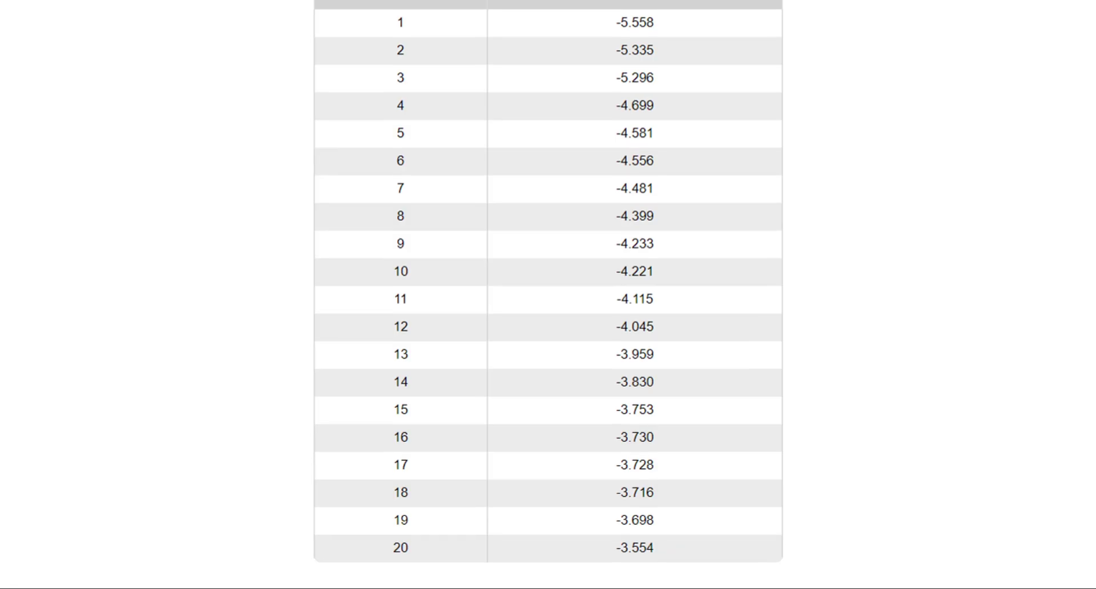
scroll(148, 578, up, 10)
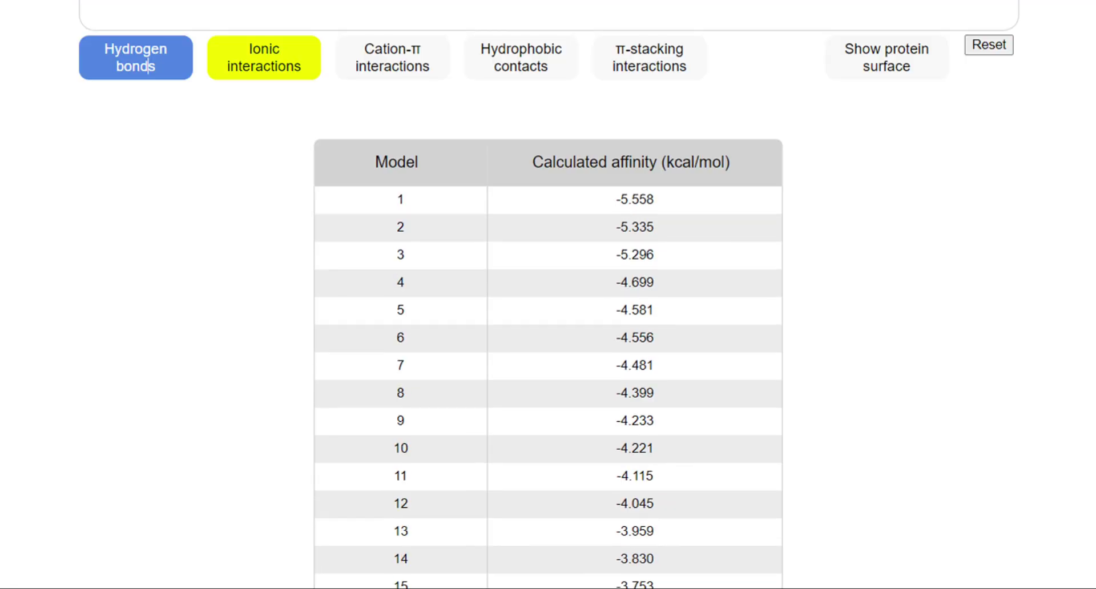
scroll(148, 579, up, 1)
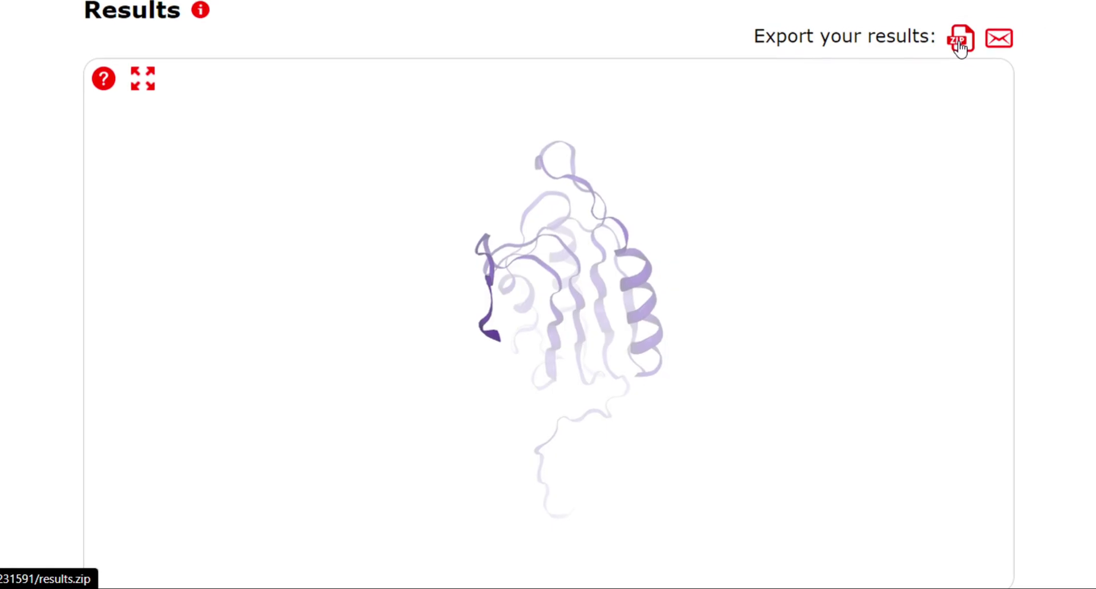
click(897, 126)
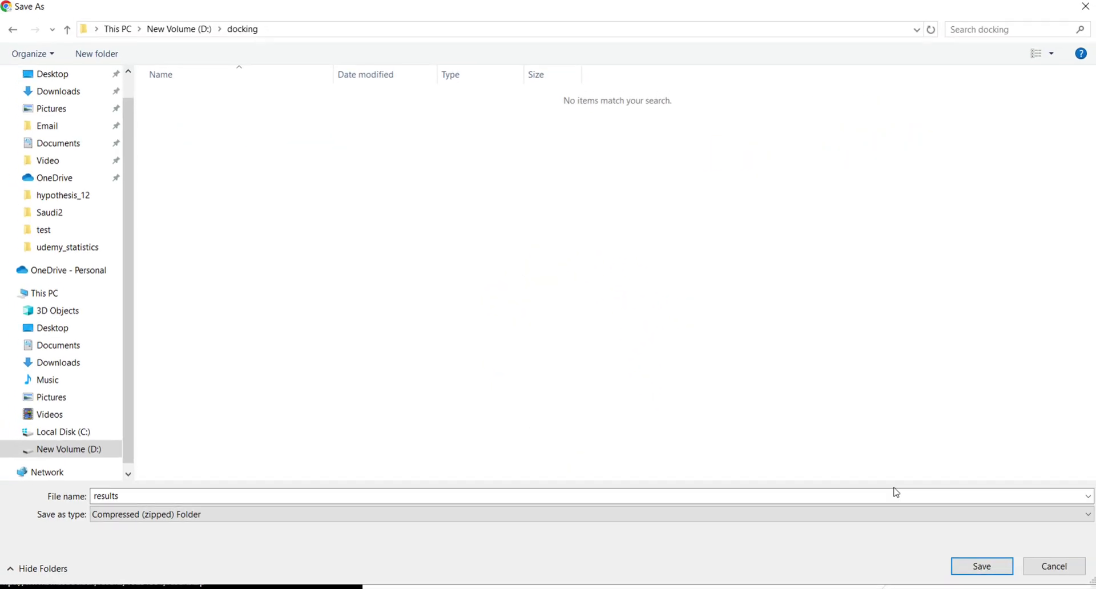
click(968, 568)
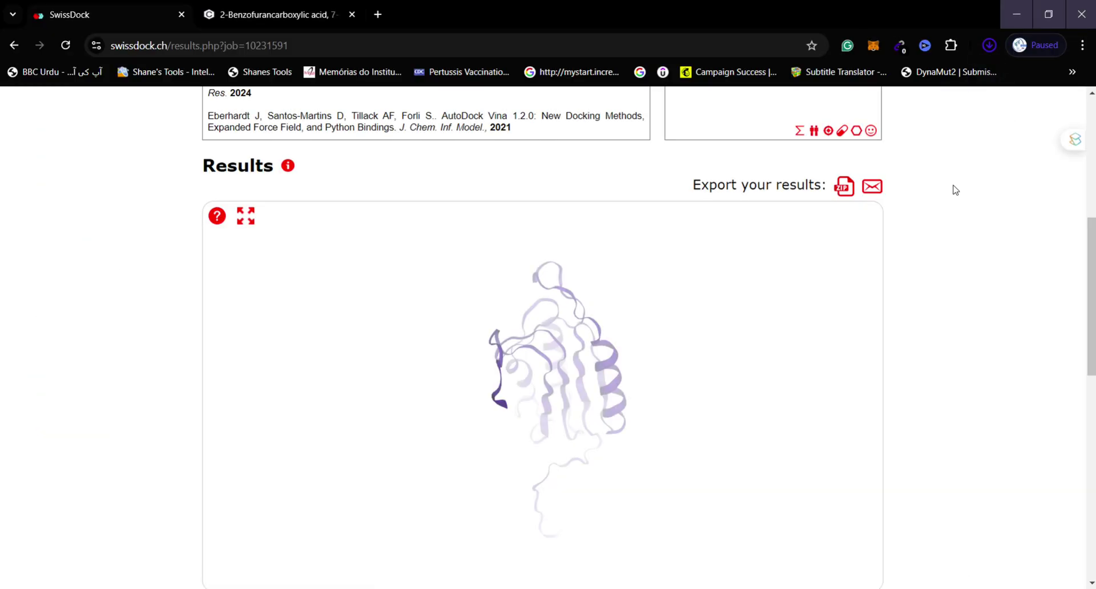
click(988, 50)
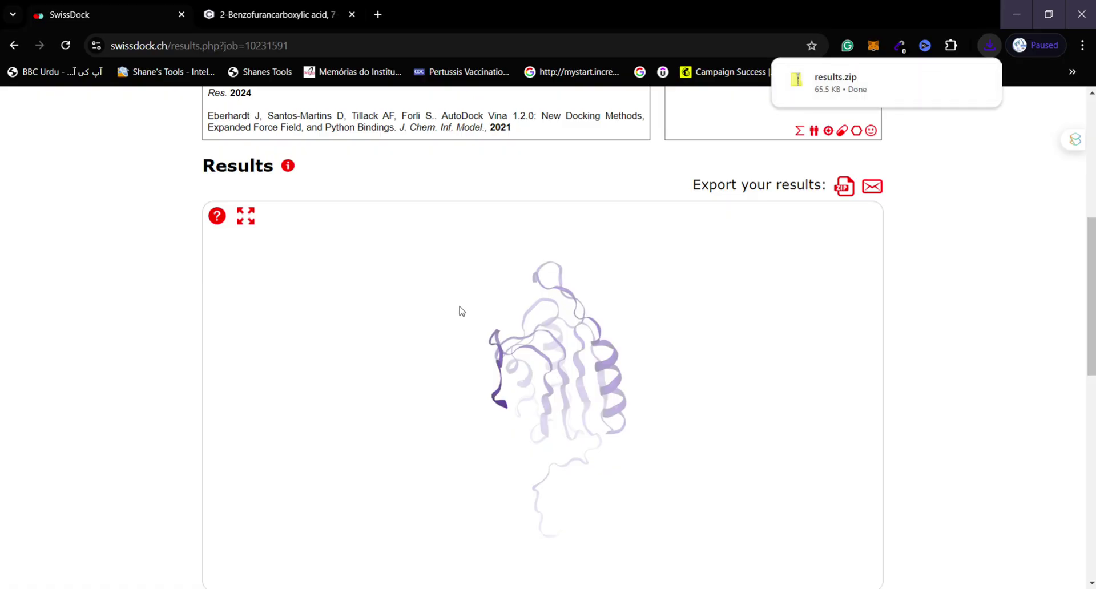
Step: Switch to File Explorer and extract the results archive directly into the docking folder
key(alt+Tab)
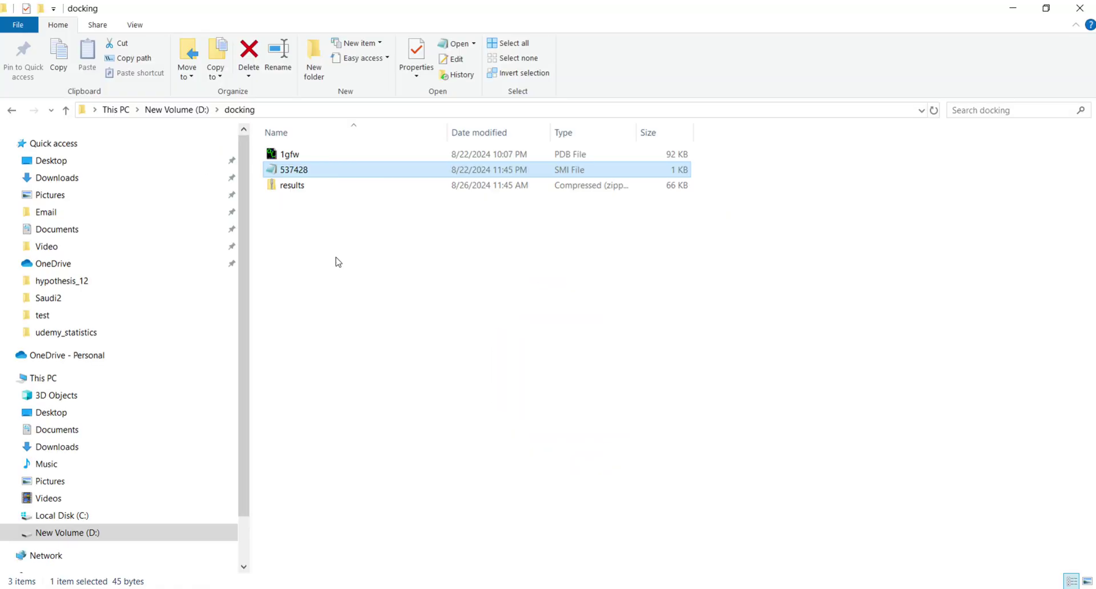
click(285, 203)
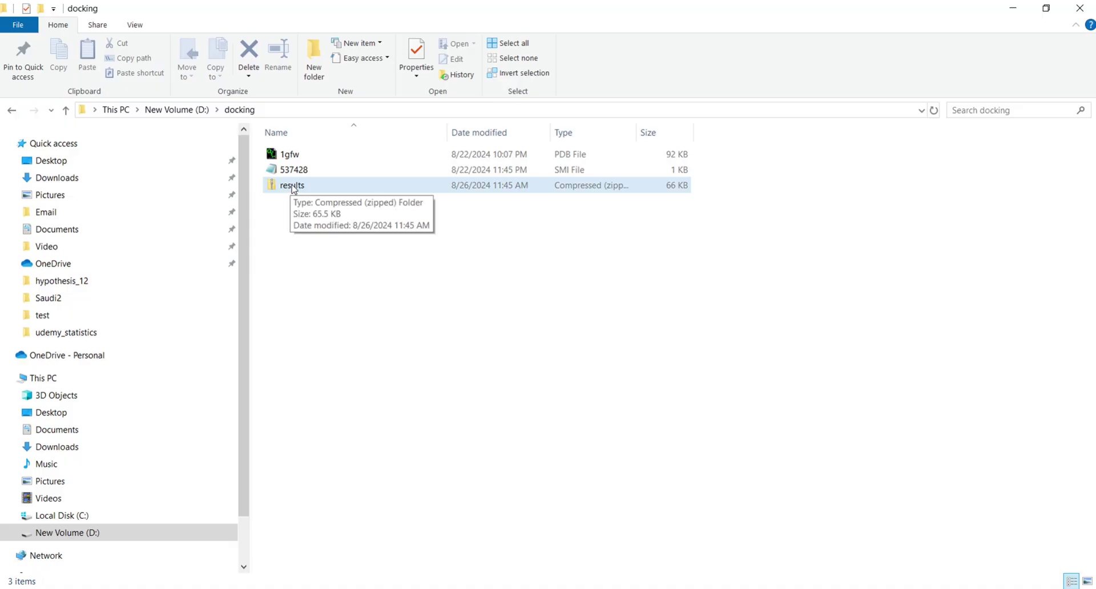
right_click(291, 189)
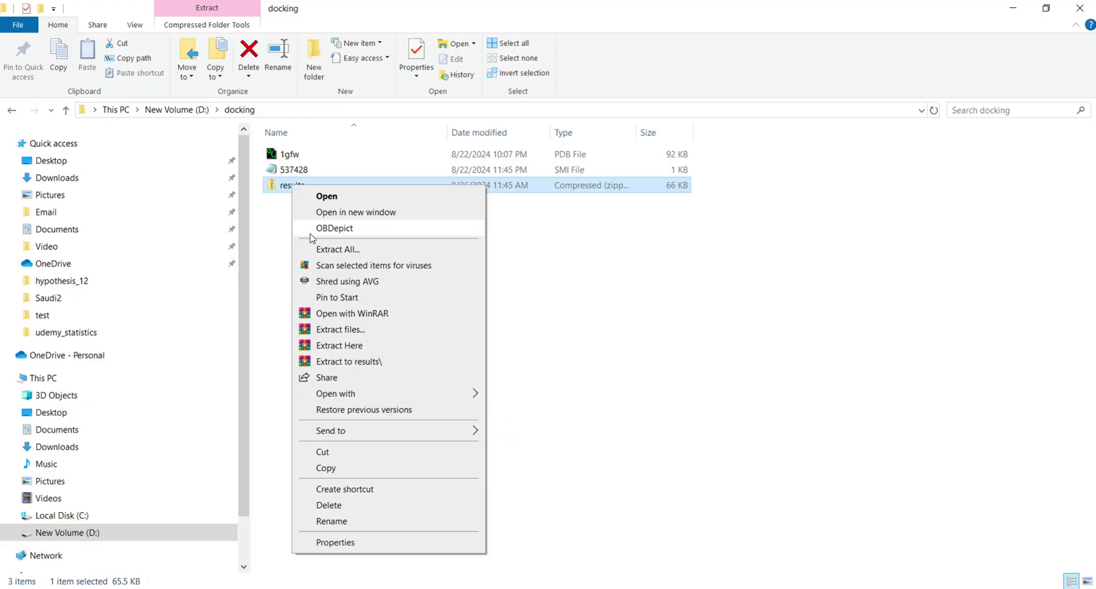
click(338, 346)
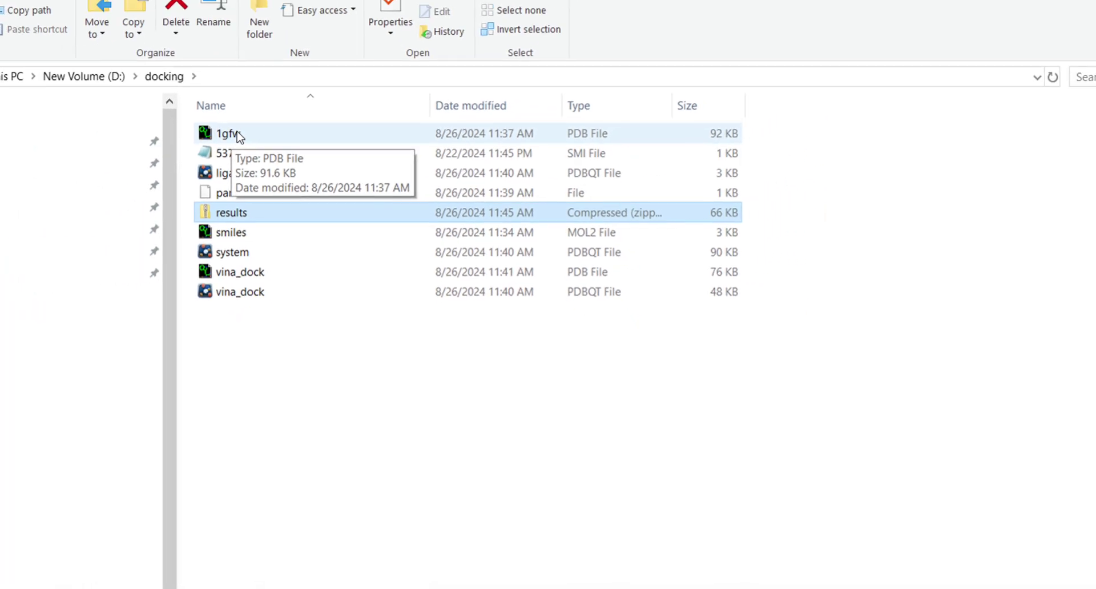
Step: Open the 1gfw PDB file in PyMOL and show the protein only as cartoon
click(239, 137)
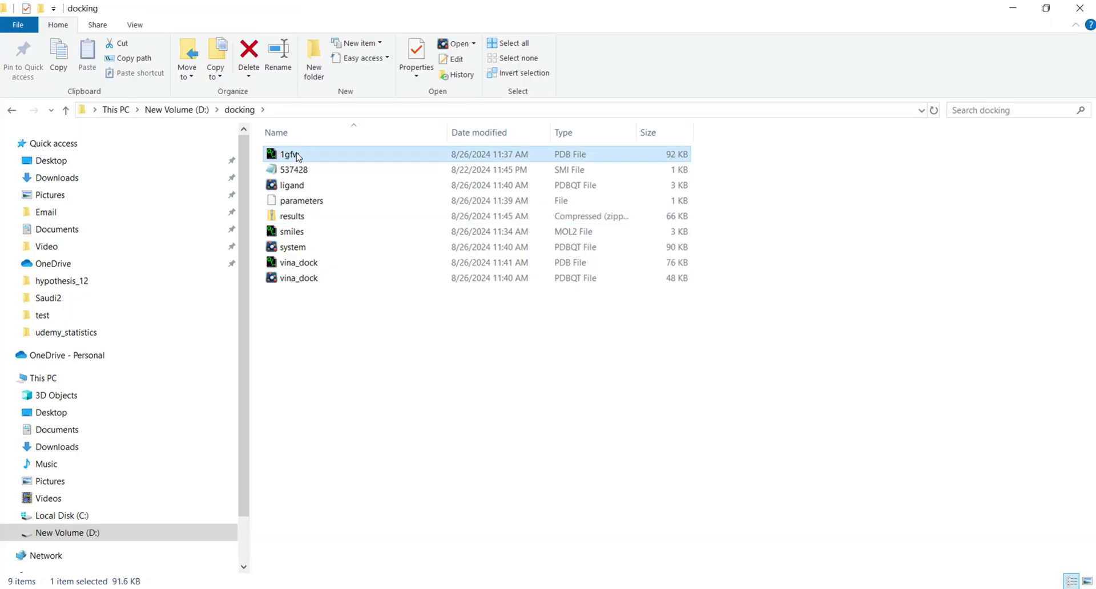
double_click(297, 157)
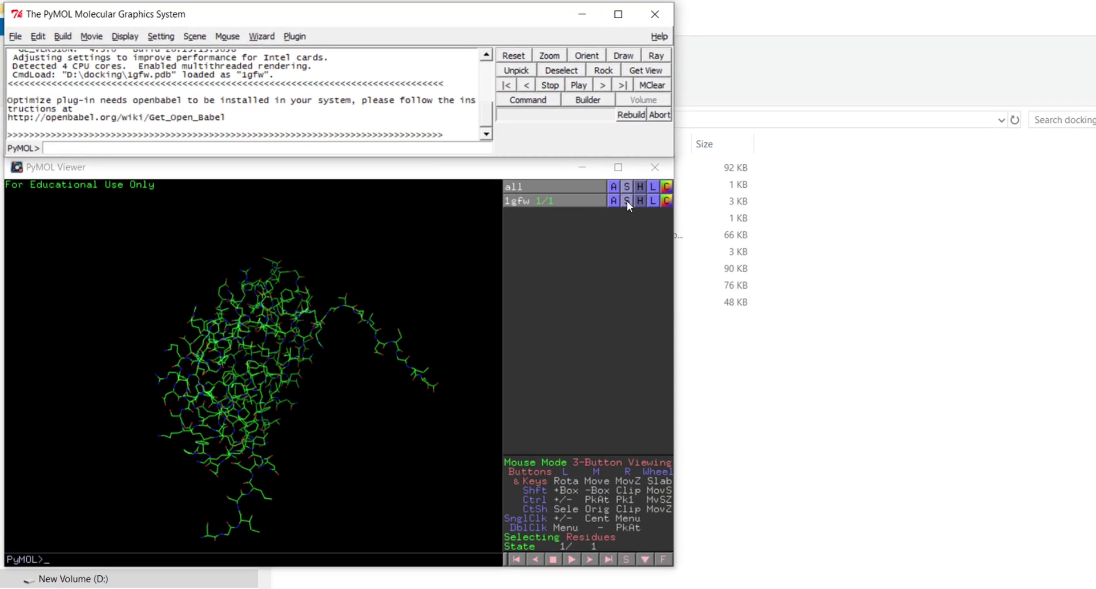
click(608, 197)
mouse_move(652, 228)
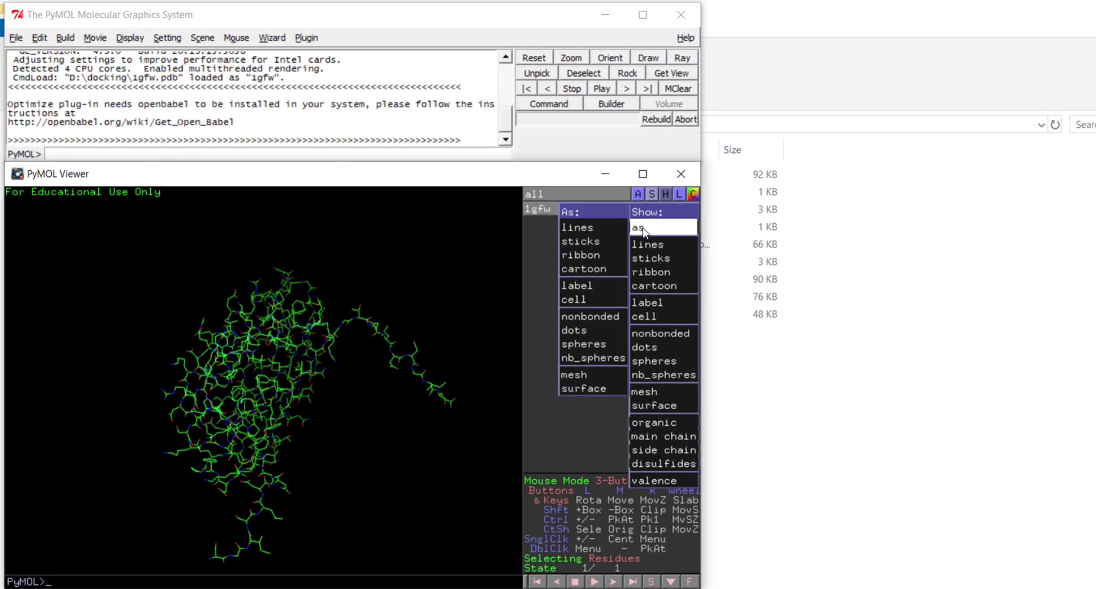
click(609, 270)
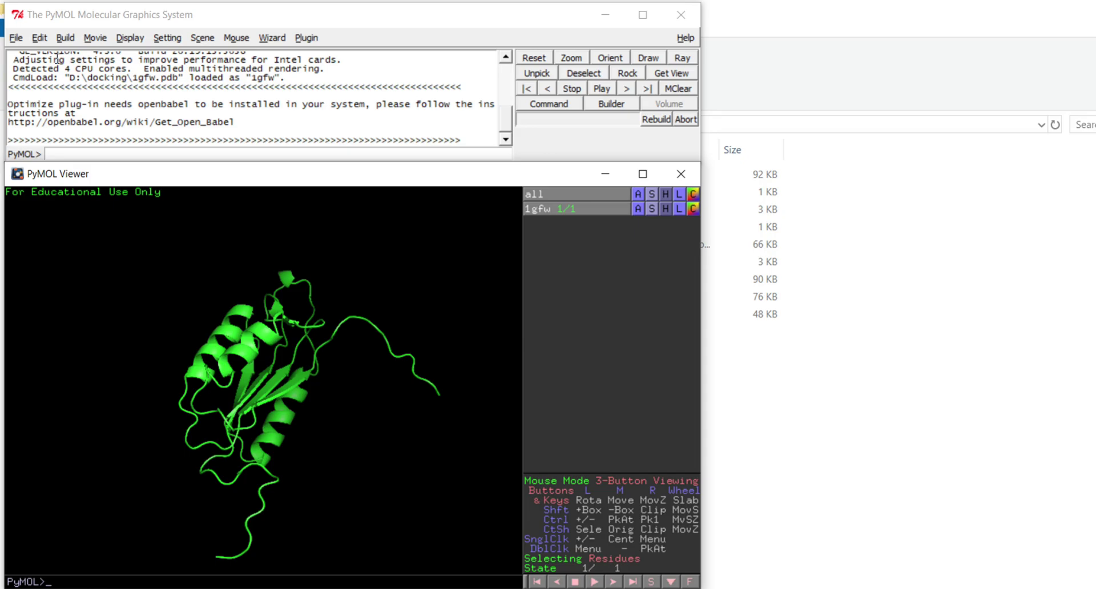
Step: Load the vina_dock PDB file from the docking folder into the same PyMOL session
click(16, 39)
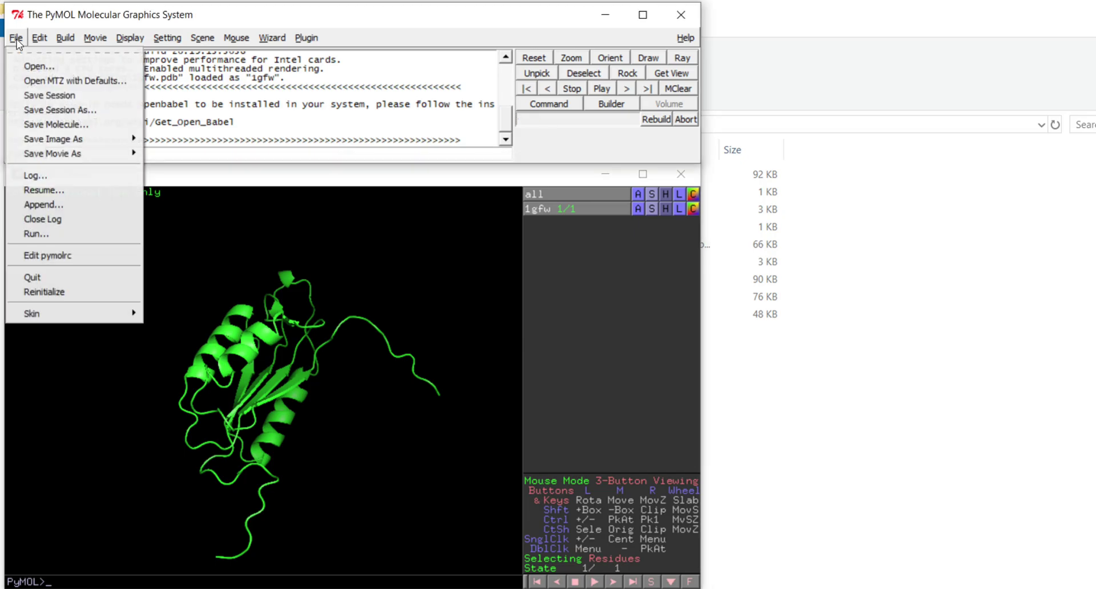
click(33, 68)
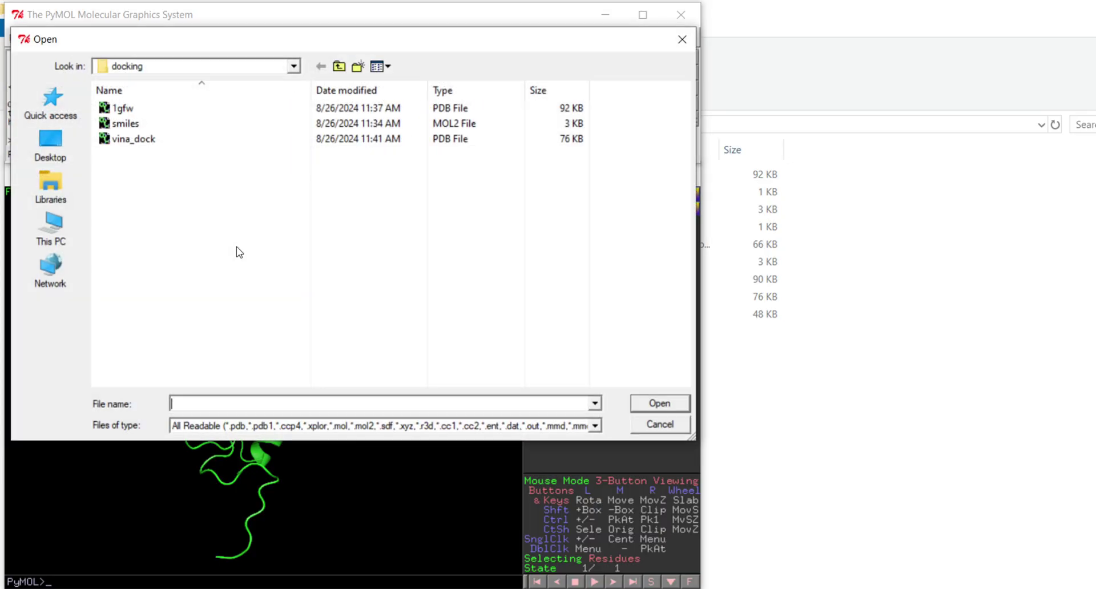
double_click(147, 143)
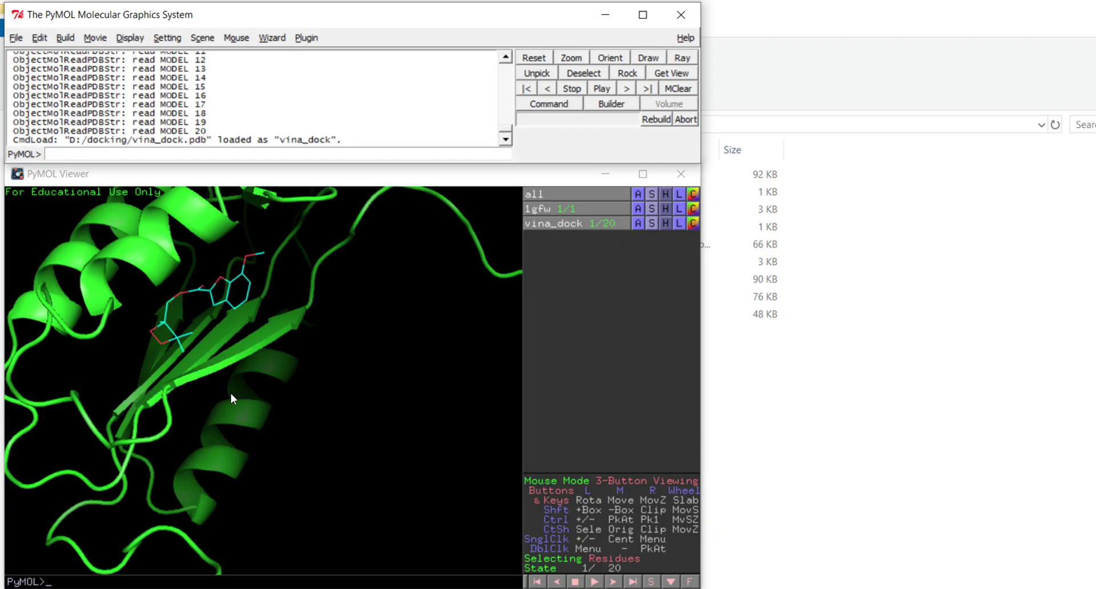
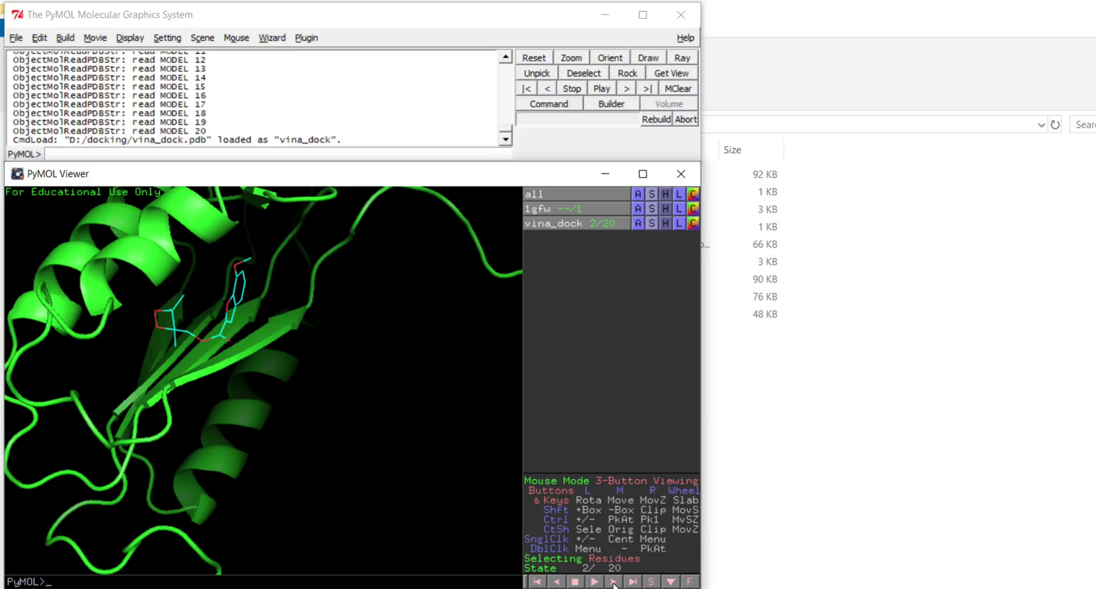
Step: Step through the docked ligand poses up to the fifth and return to the first pose
click(614, 583)
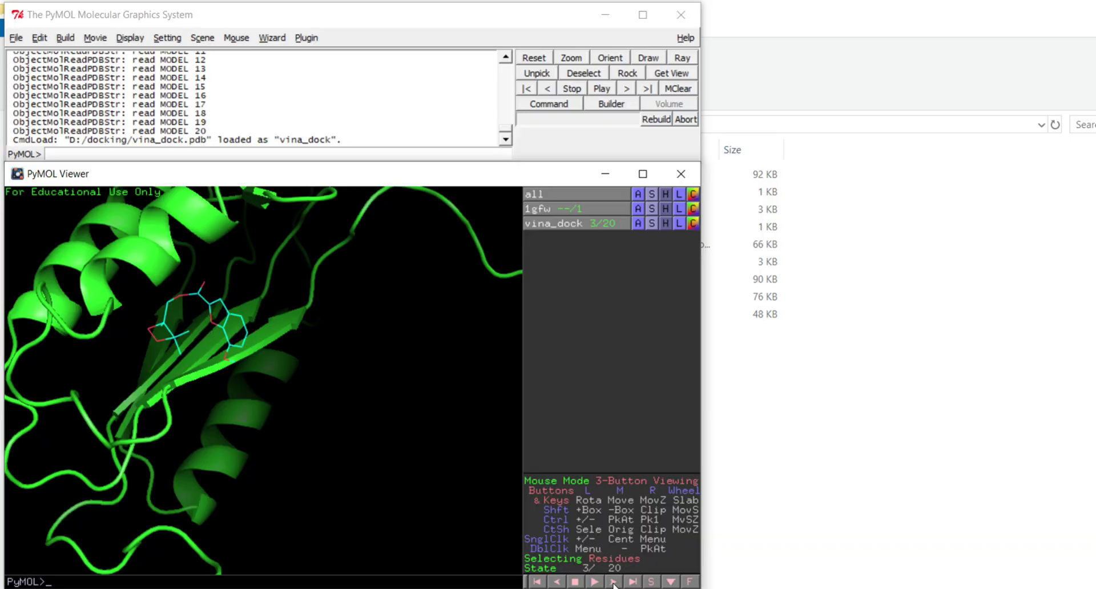
click(613, 582)
click(614, 583)
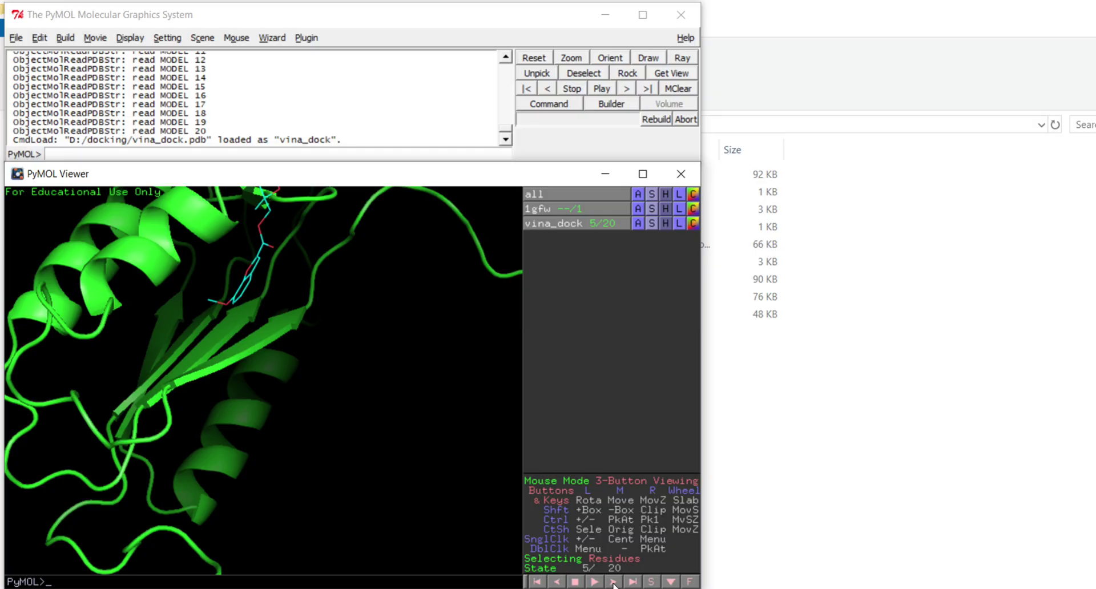
click(558, 582)
click(559, 582)
click(559, 583)
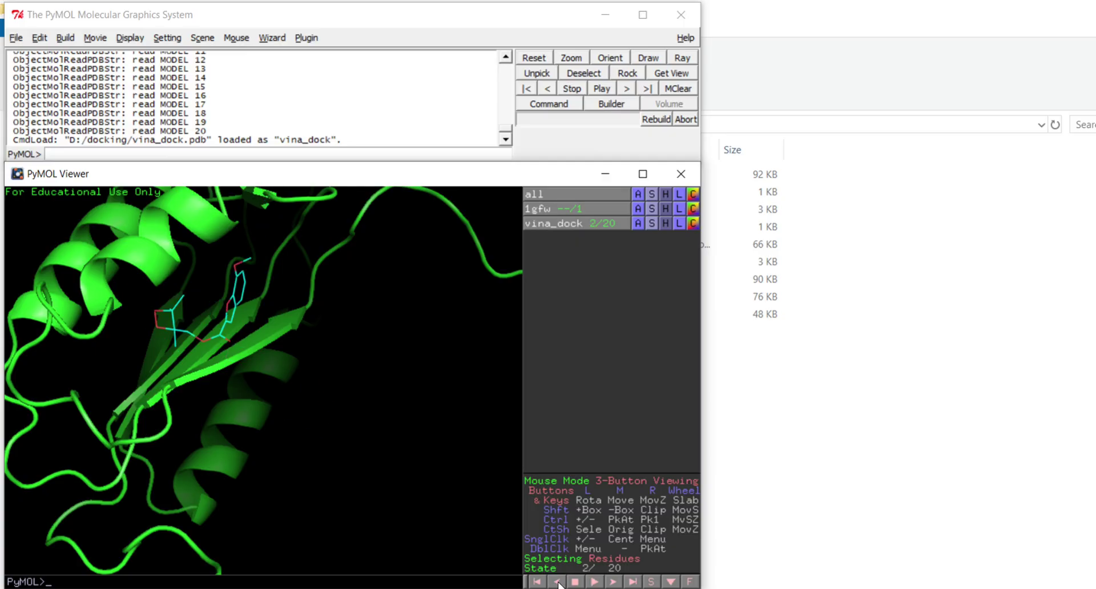
click(558, 582)
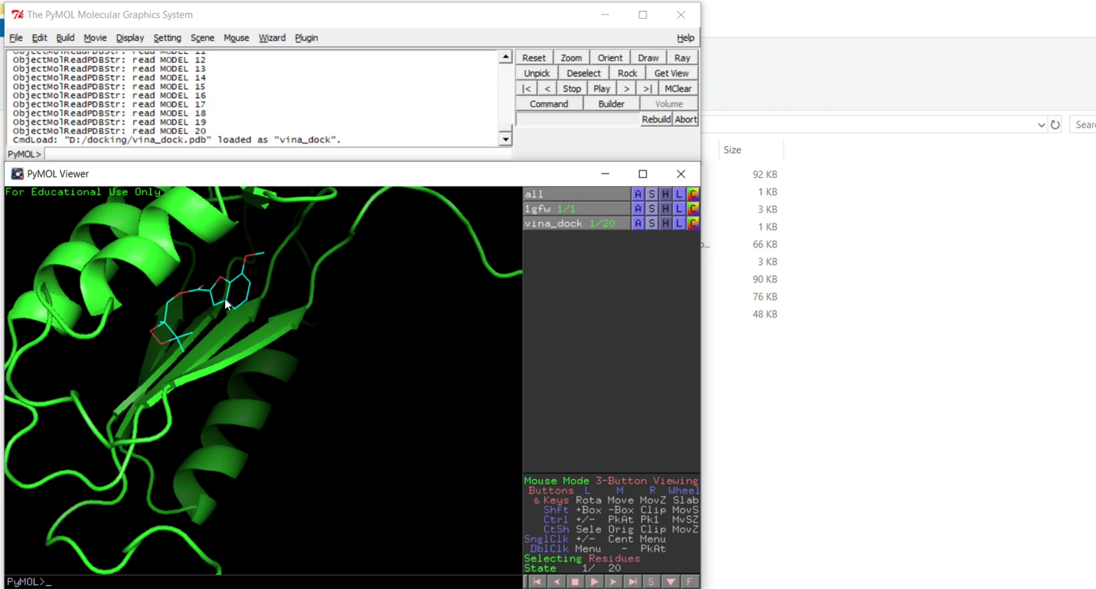
Step: Save 1gfw and vina_dock together in one PDB file named complex, using the global state, in the docking folder
click(16, 39)
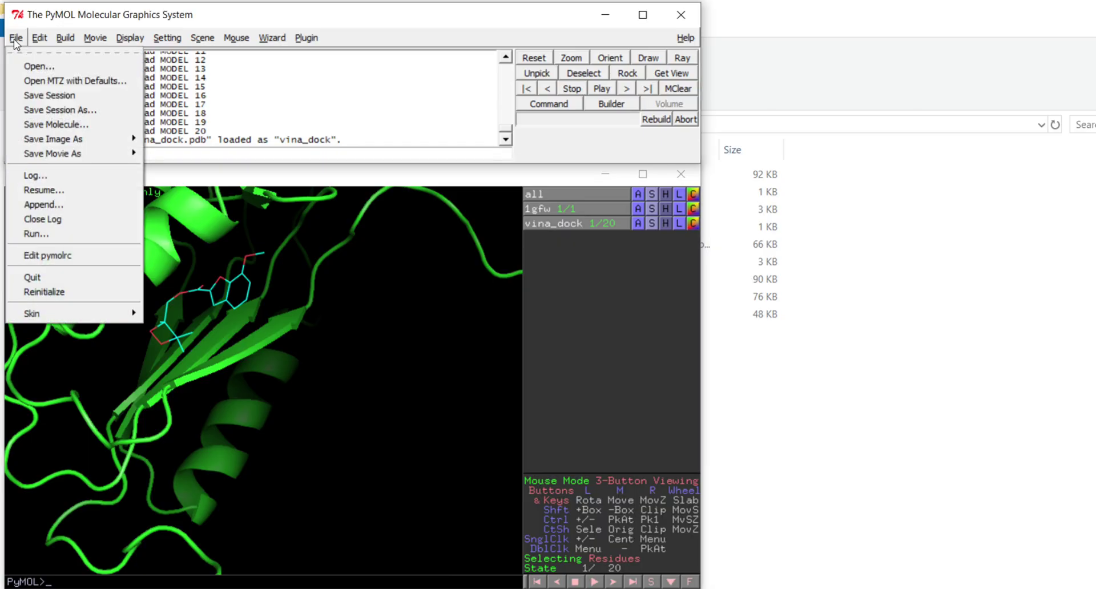
click(51, 125)
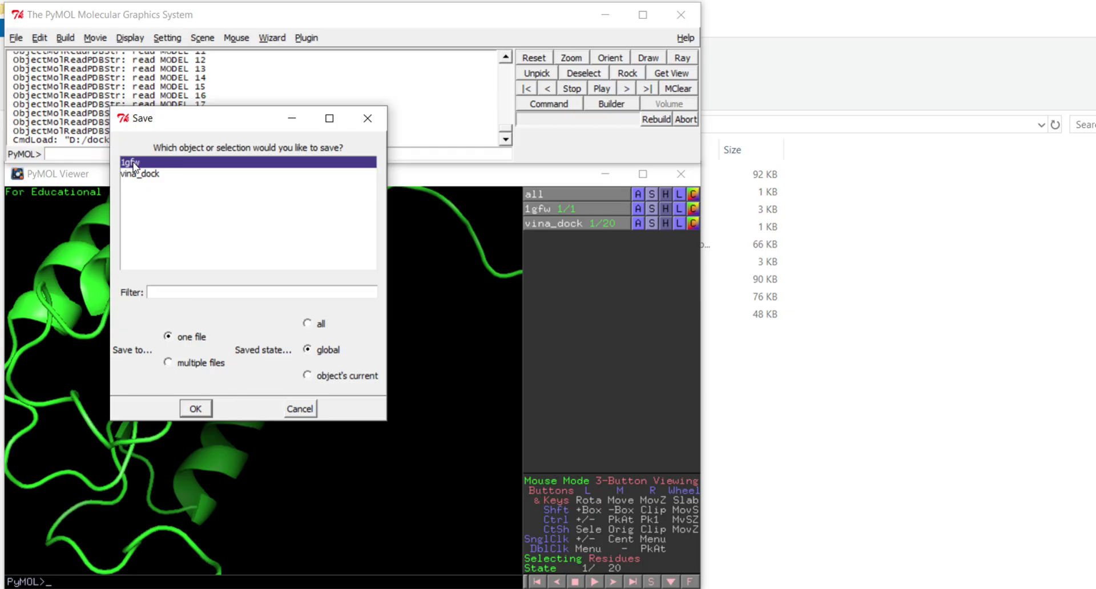
drag(134, 166, 141, 178)
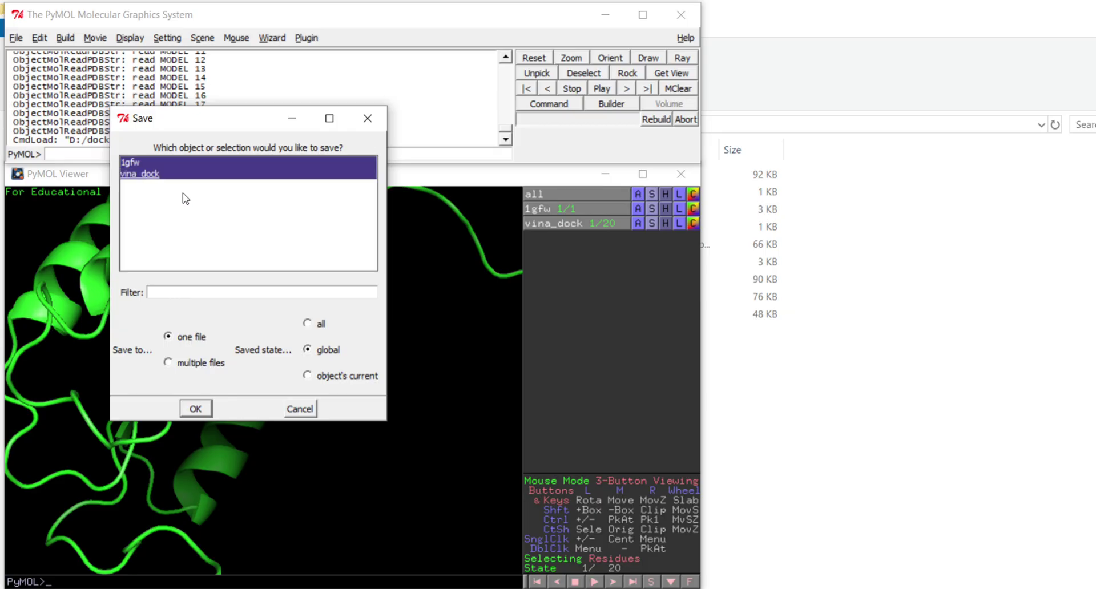
click(196, 409)
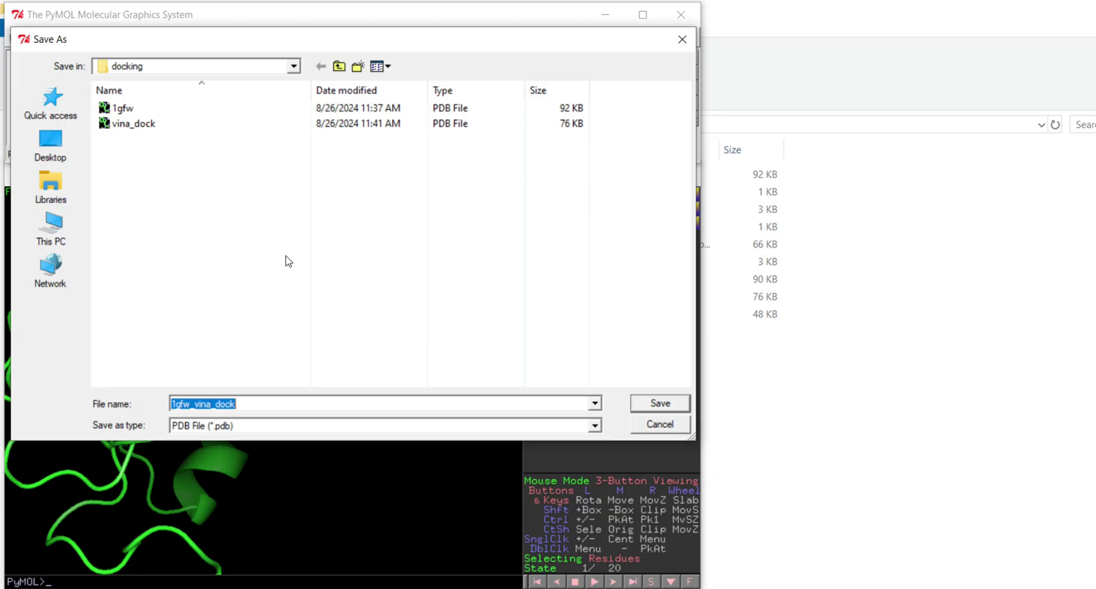
key(BackSpace)
text(c)
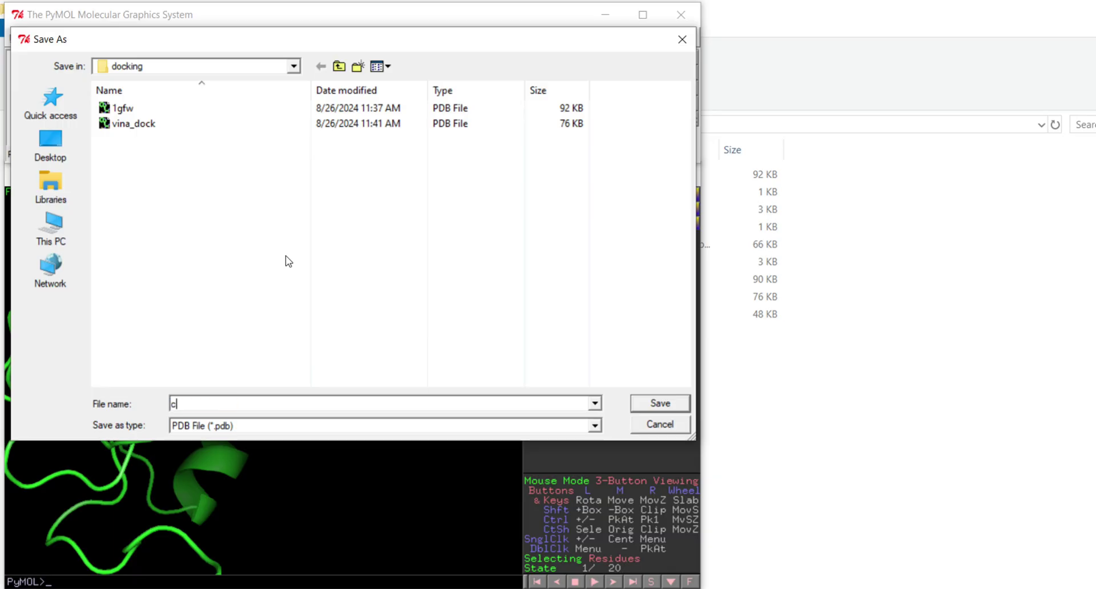
text(omplex)
click(660, 406)
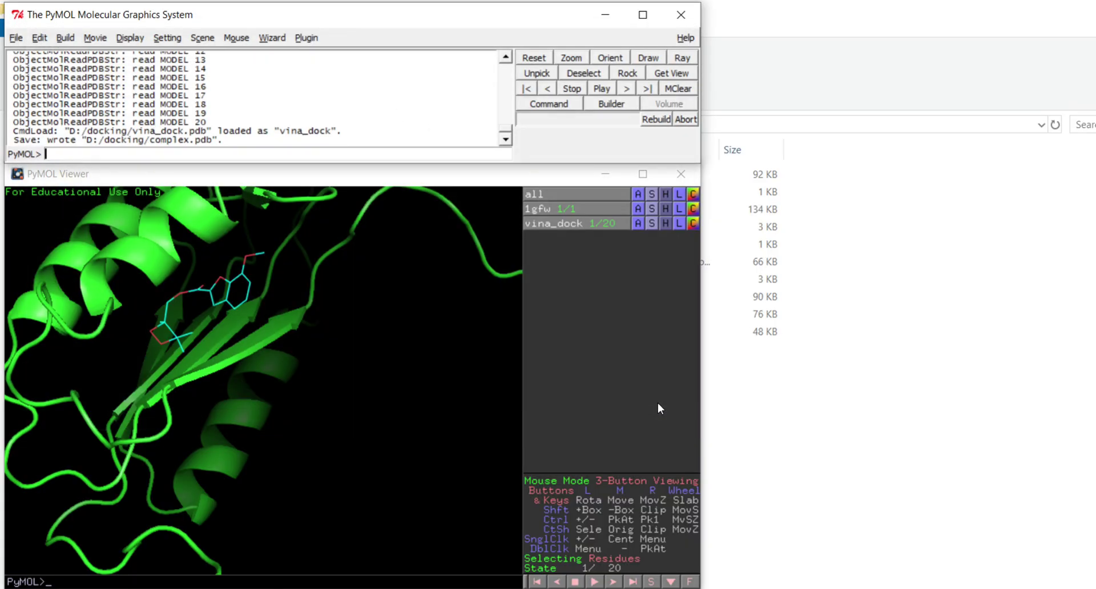
Step: Minimize the current PyMOL session and open the complex PDB file from the docking folder in a new one
click(607, 175)
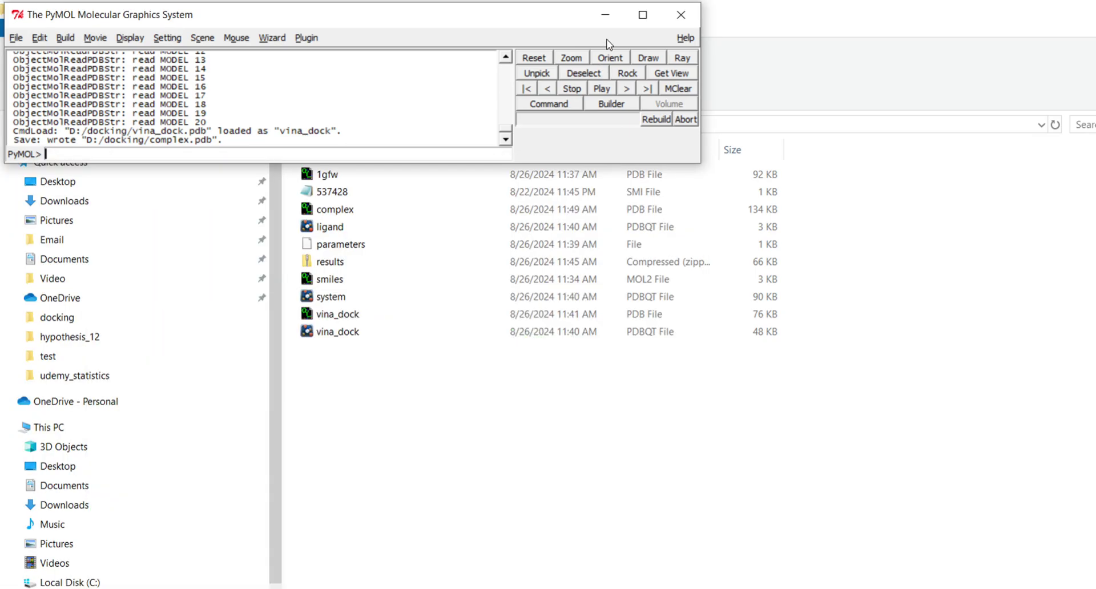
click(606, 13)
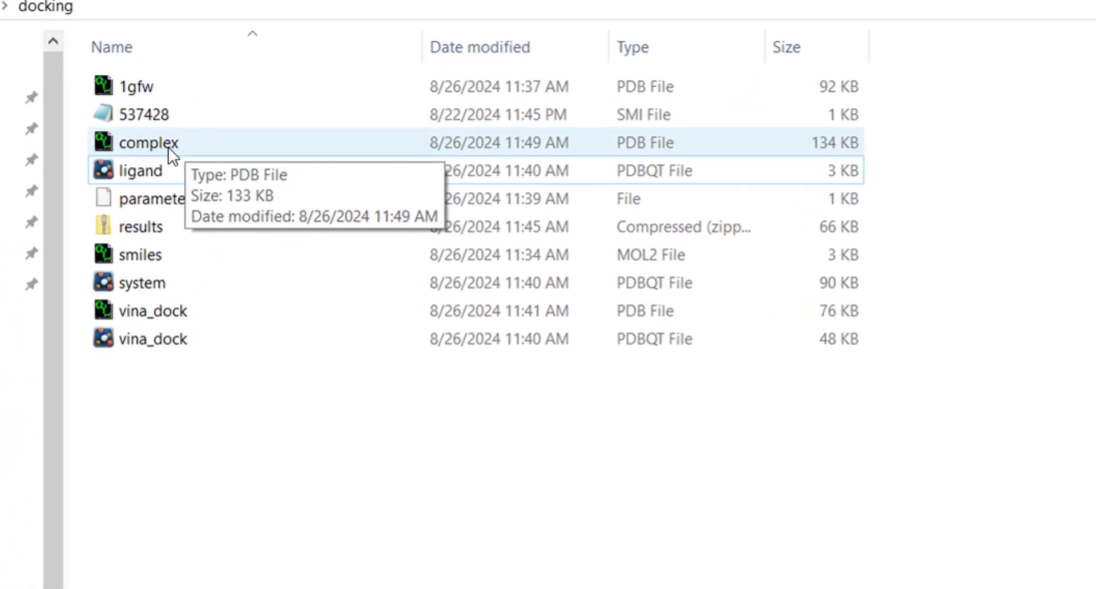
click(121, 136)
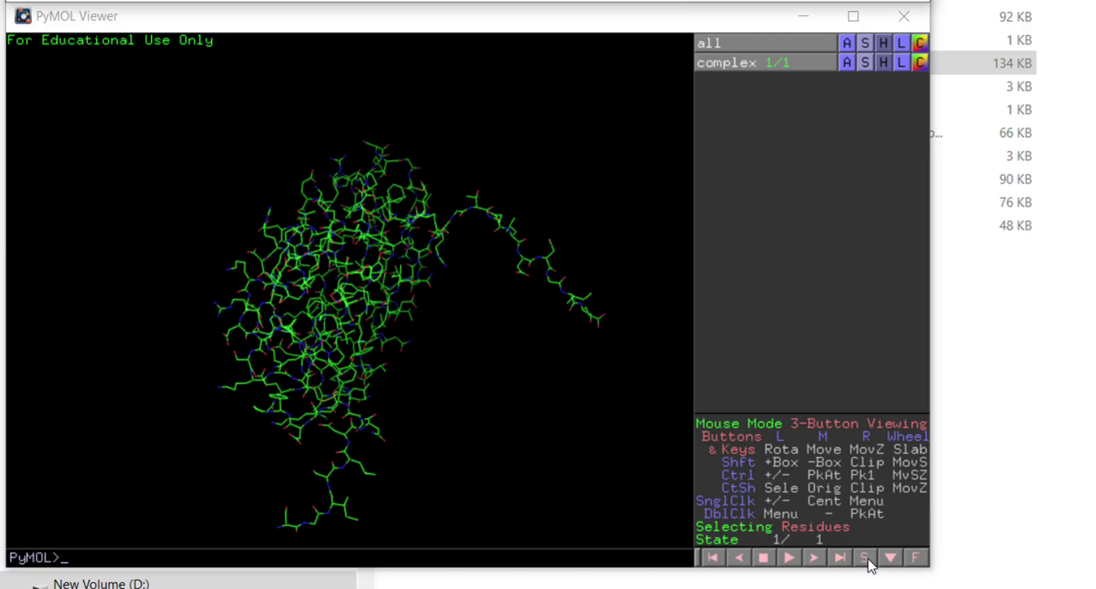
Step: Display the complex's sequence through to the LIG residue and show the complex only as cartoon
click(866, 559)
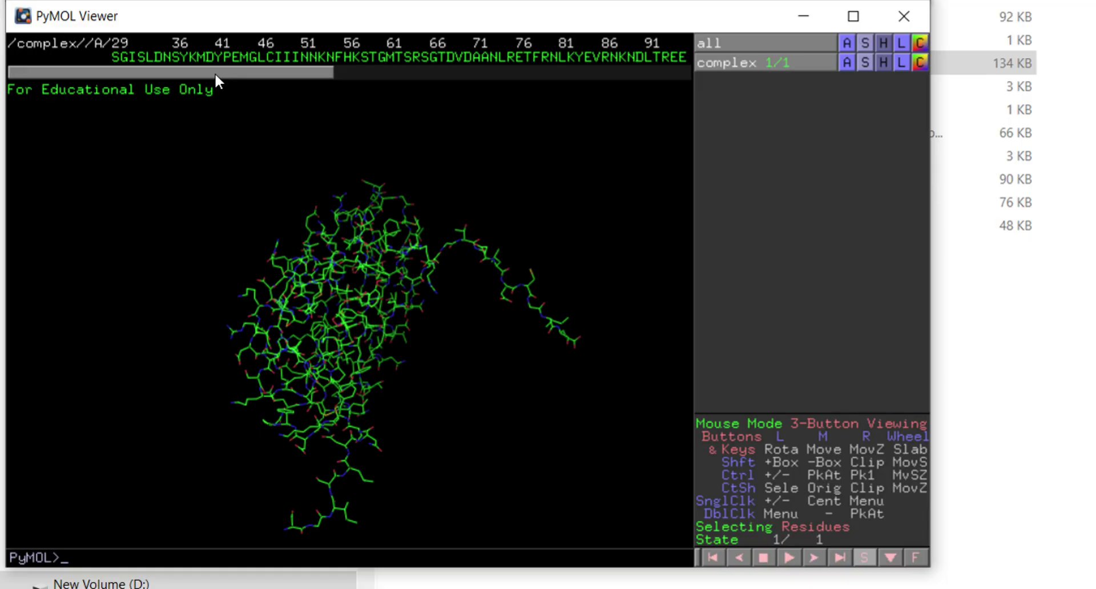
drag(215, 73, 607, 71)
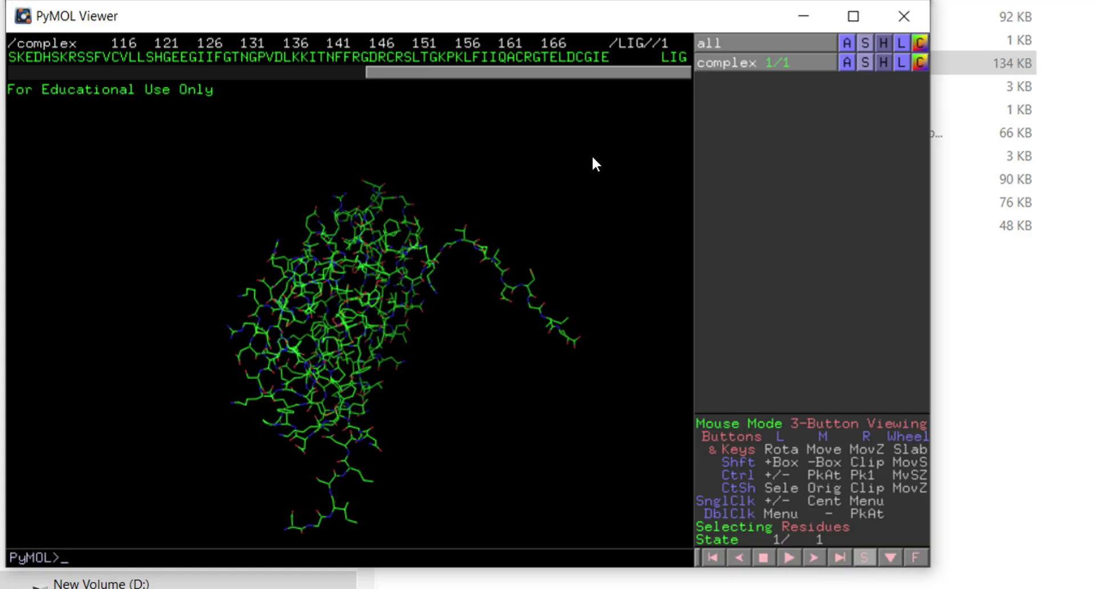
click(866, 63)
mouse_move(846, 90)
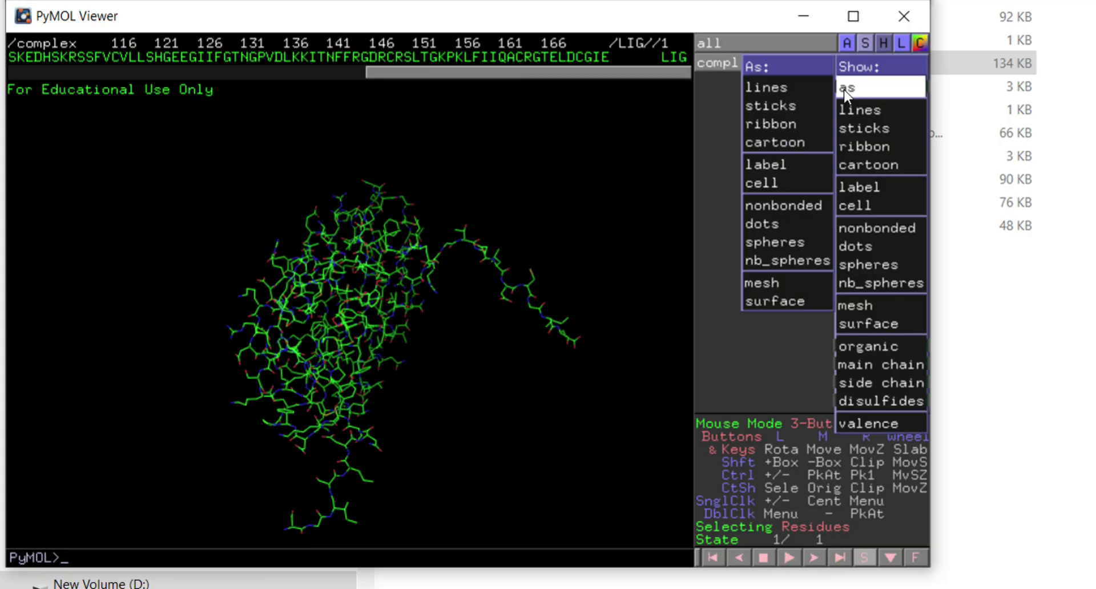
click(807, 137)
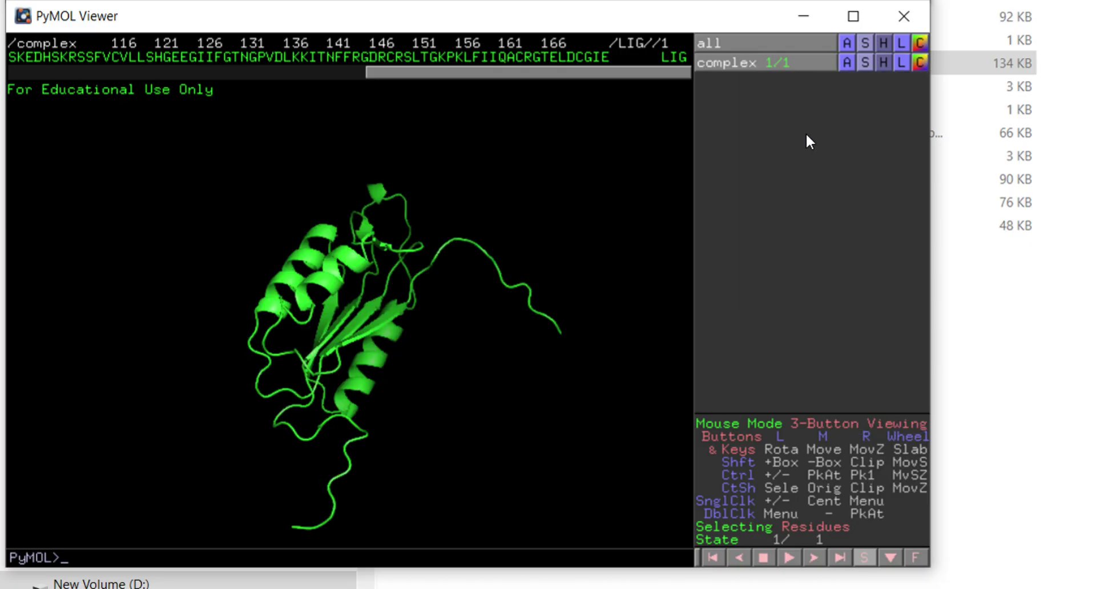
Step: Select the LIG residue in the complex's sequence and show it only as sticks
click(674, 57)
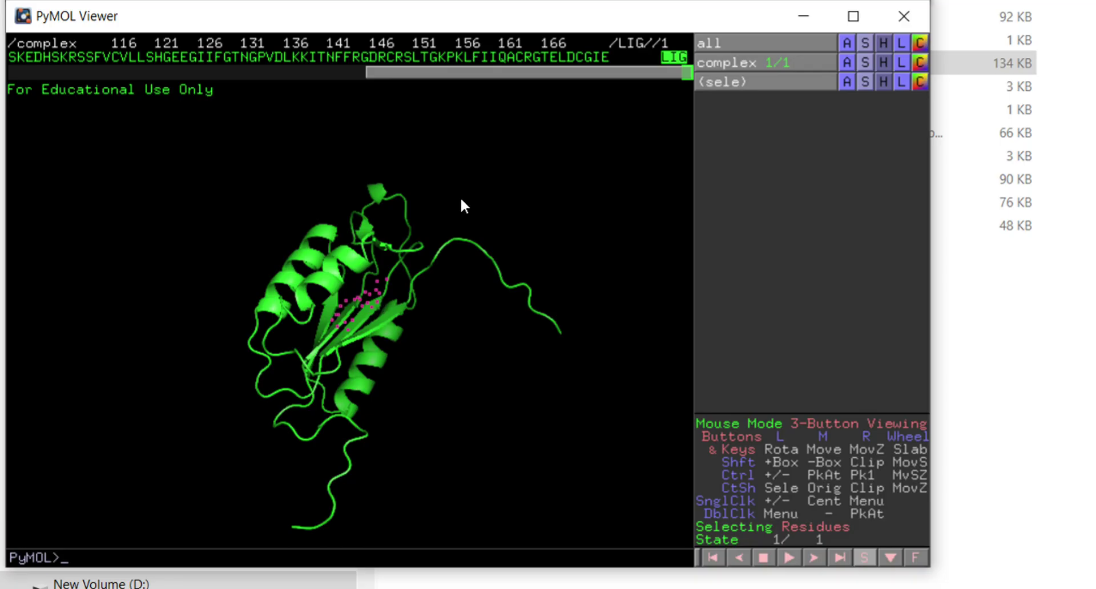
right_click(673, 59)
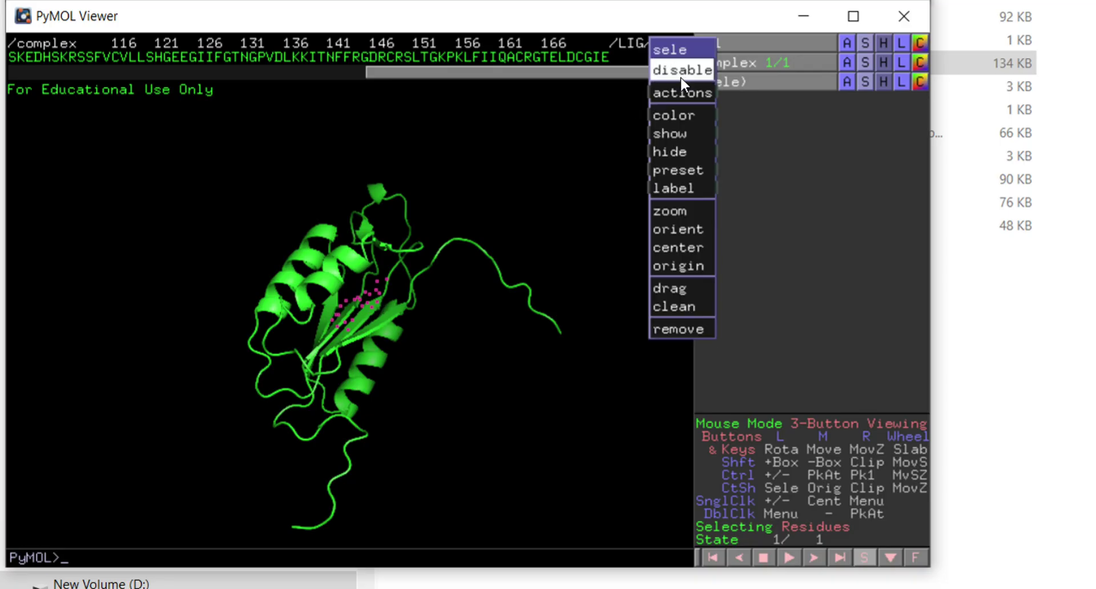
mouse_move(685, 130)
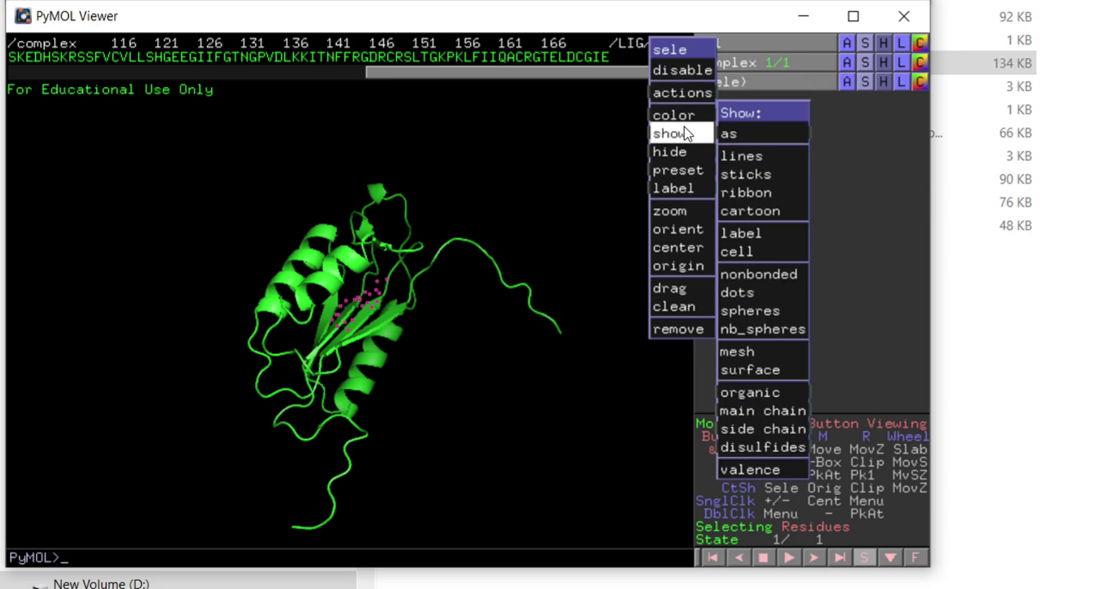
mouse_move(742, 135)
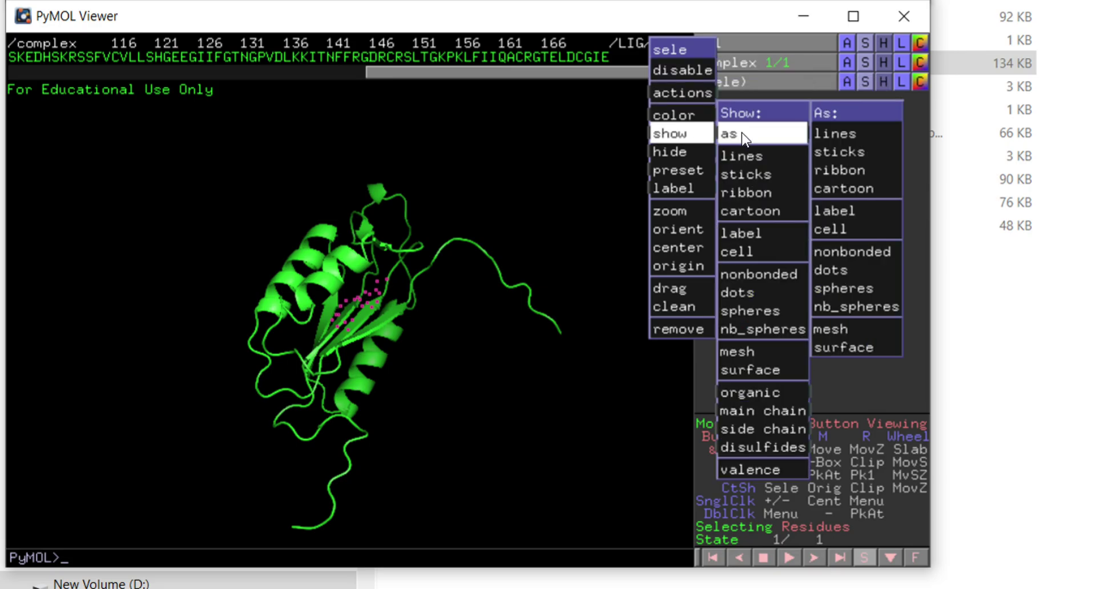
click(835, 153)
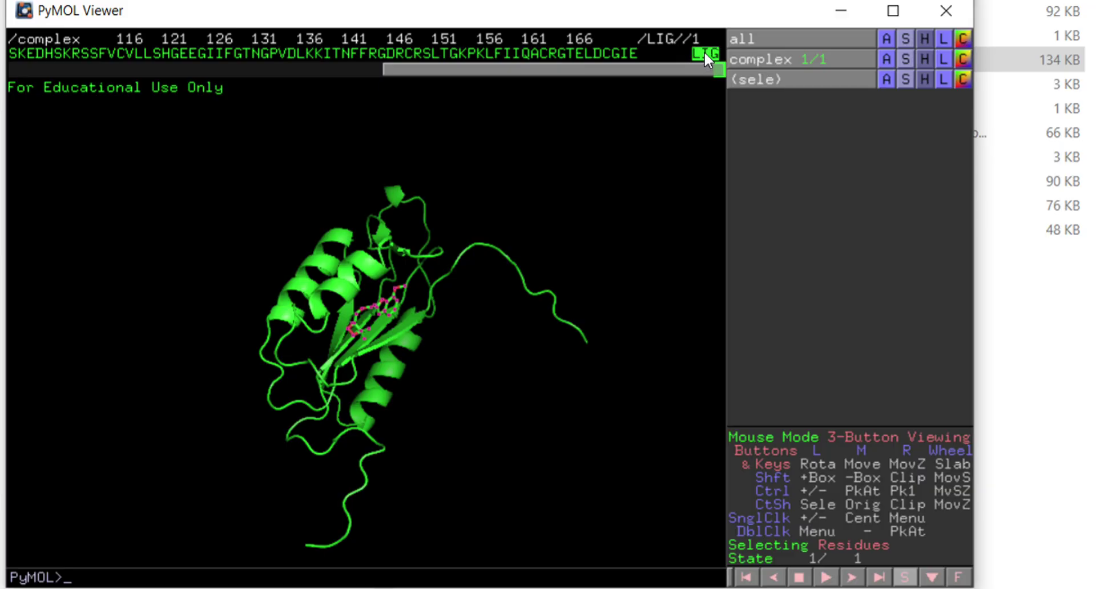
Step: Color the selected LIG ligand blue and clear the selection to inspect it within the protein
right_click(705, 52)
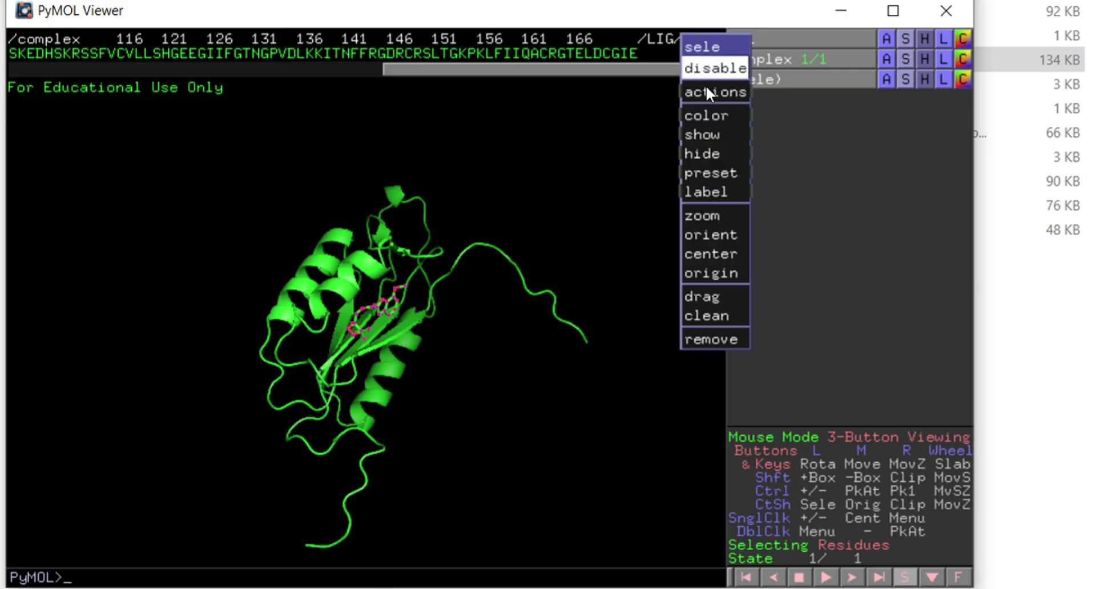
mouse_move(708, 116)
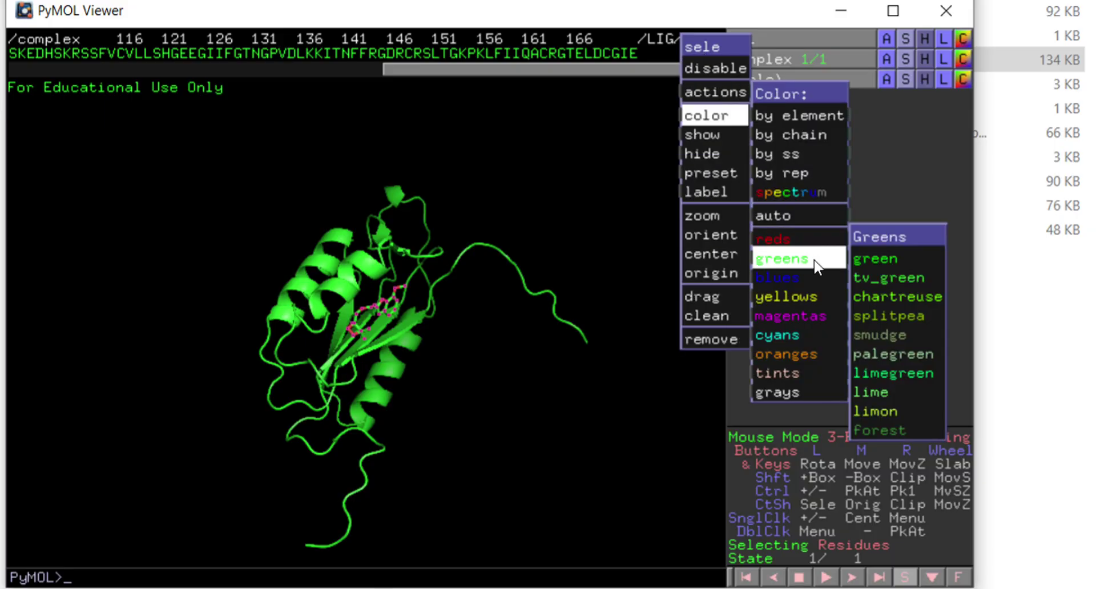
mouse_move(815, 278)
click(865, 278)
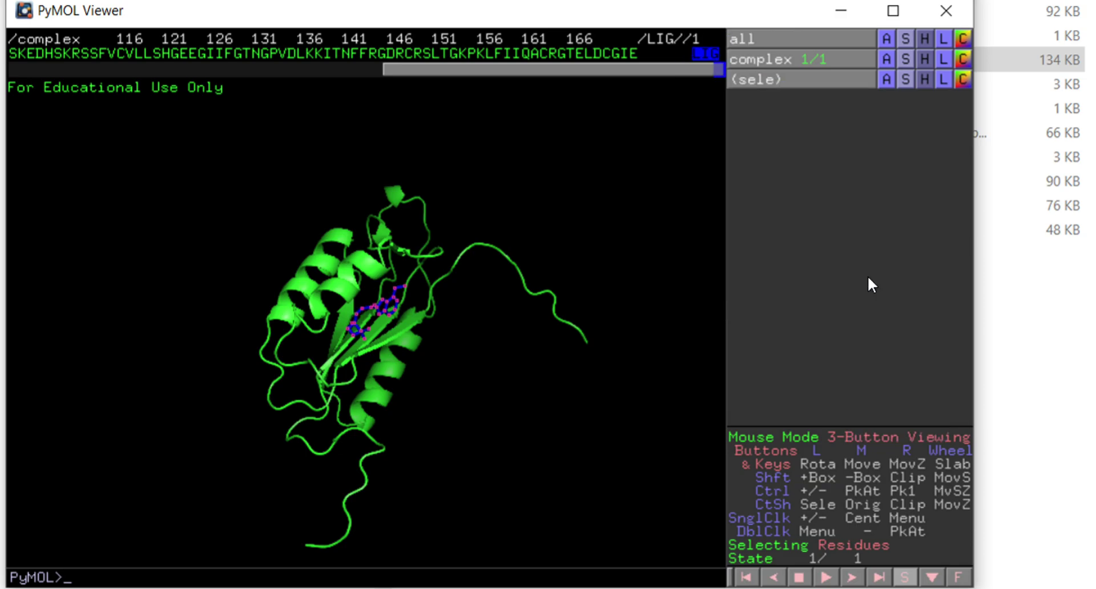
click(594, 375)
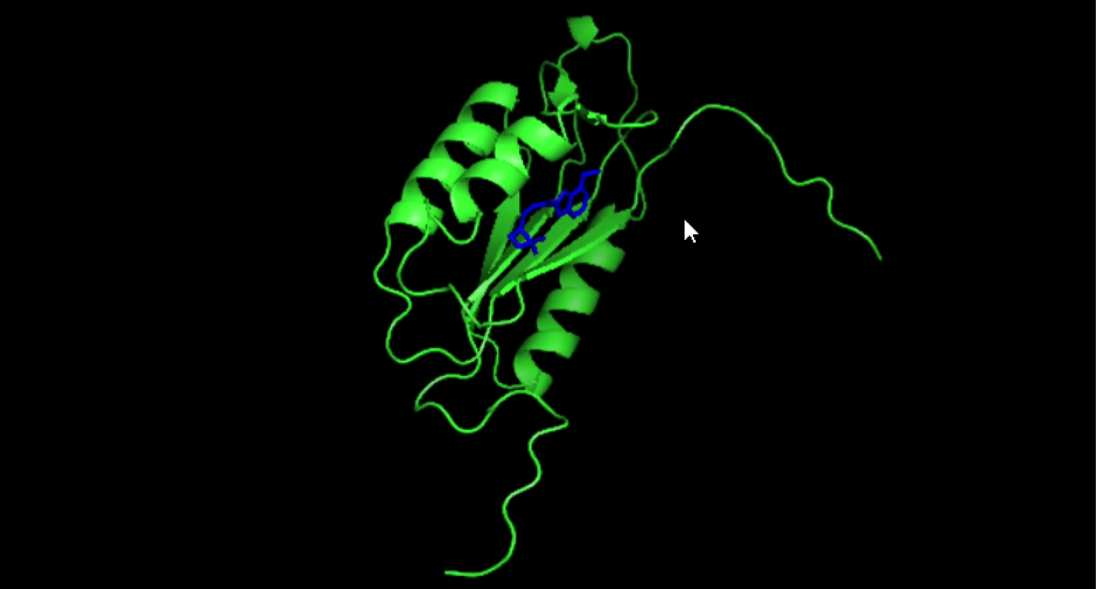
drag(685, 221, 513, 233)
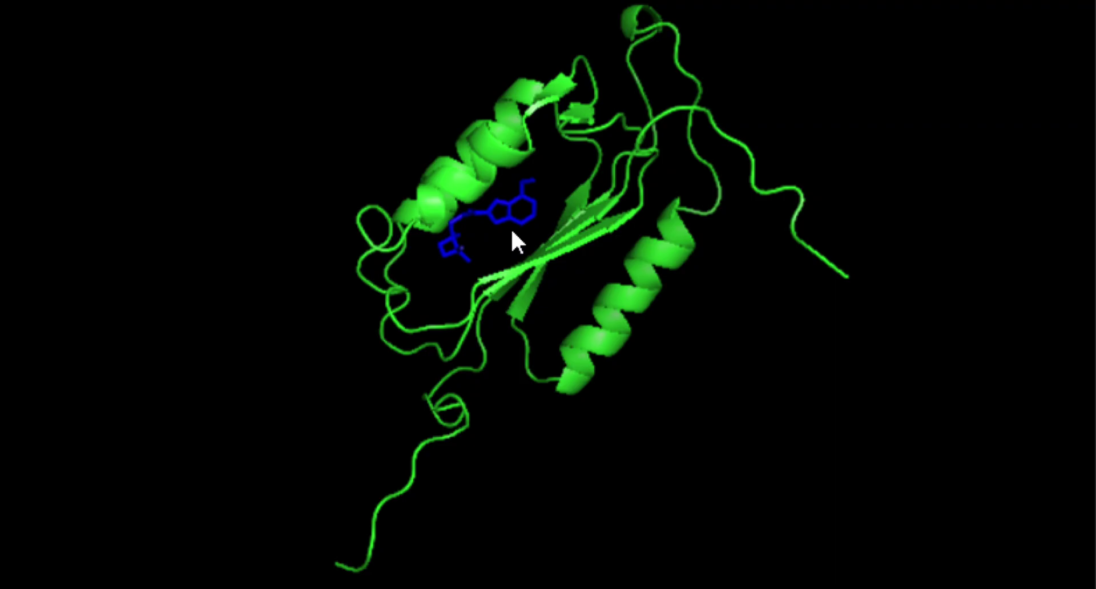
drag(512, 234, 609, 245)
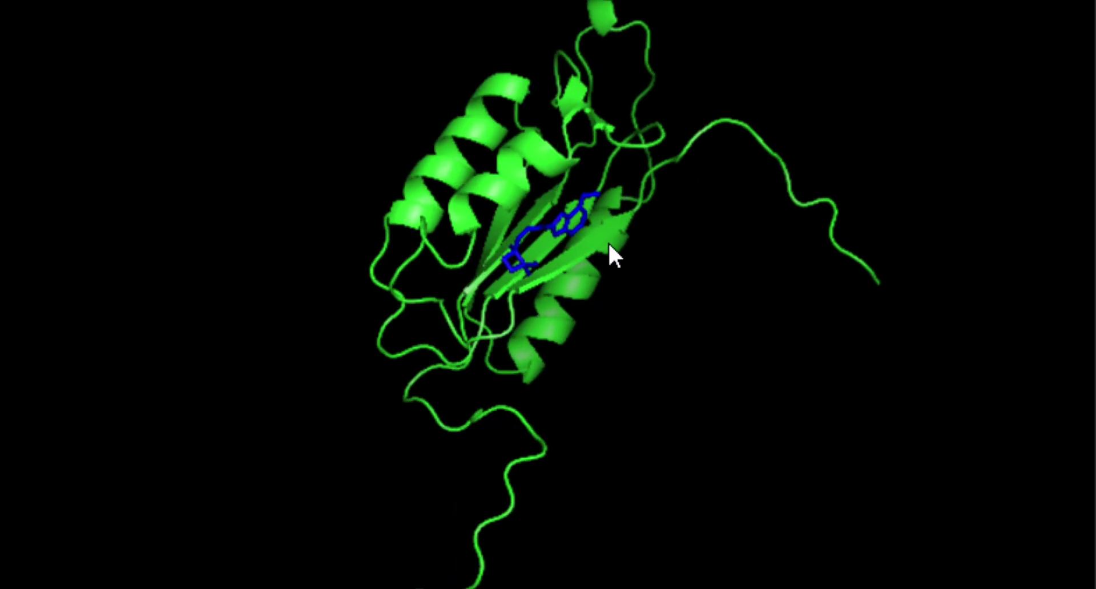